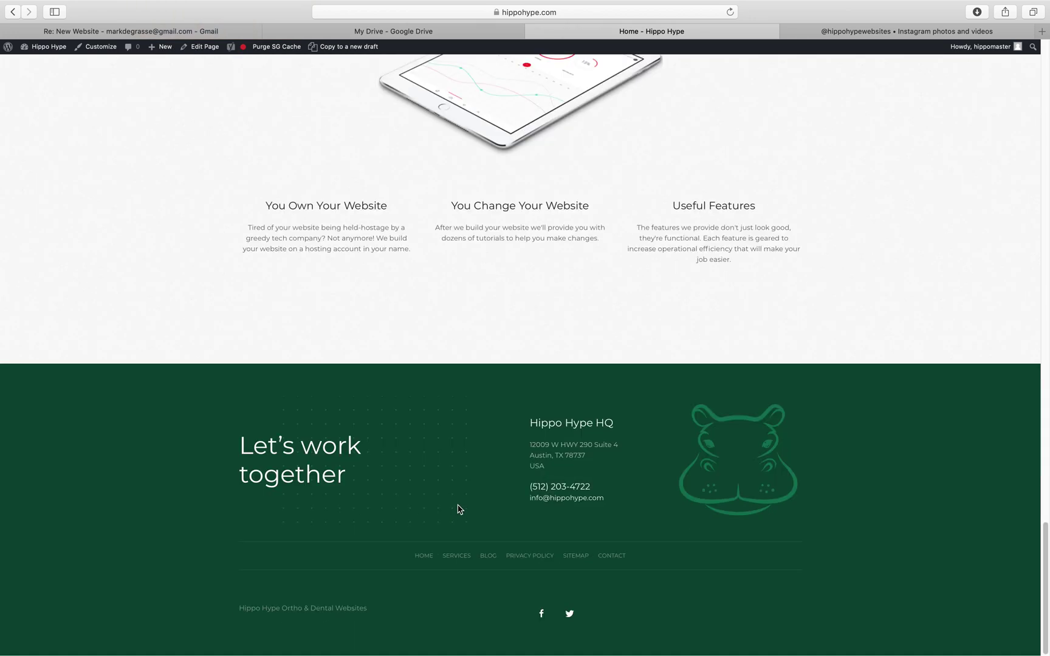
Examine the Hippo Hype homepage and the posts and tagged sections of the hippohypewebsites Instagram profile
{"action": "scroll", "coordinate": [457, 509], "scroll_direction": "up", "scroll_amount": 20}
{"action": "scroll", "coordinate": [473, 497], "scroll_direction": "down", "scroll_amount": 5}
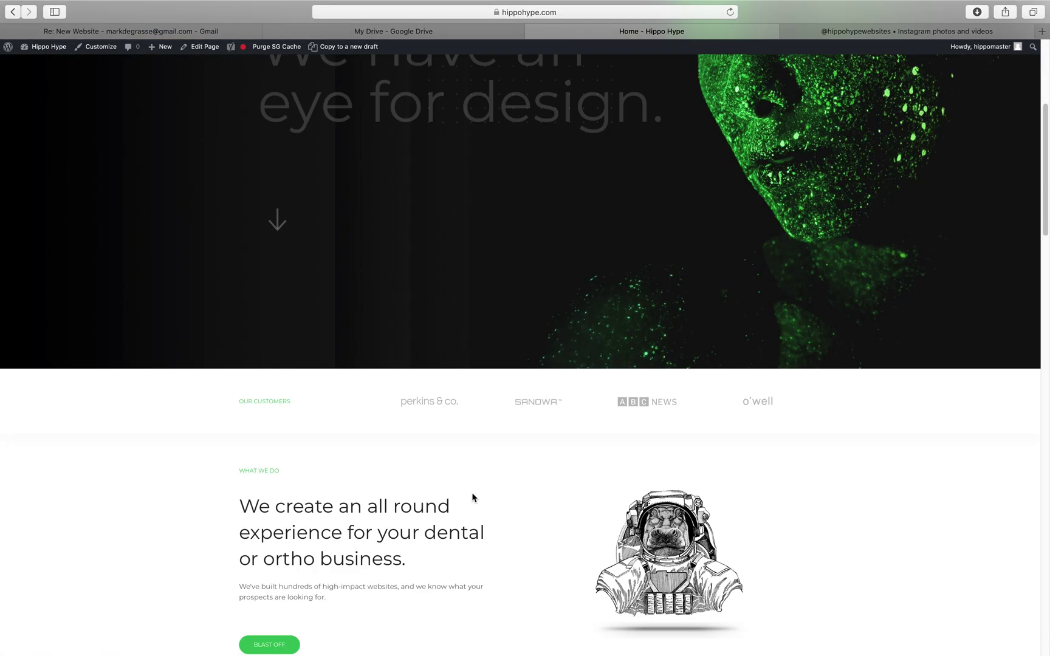
{"action": "scroll", "coordinate": [471, 497], "scroll_direction": "up", "scroll_amount": 5}
{"action": "scroll", "coordinate": [602, 473], "scroll_direction": "down", "scroll_amount": 3}
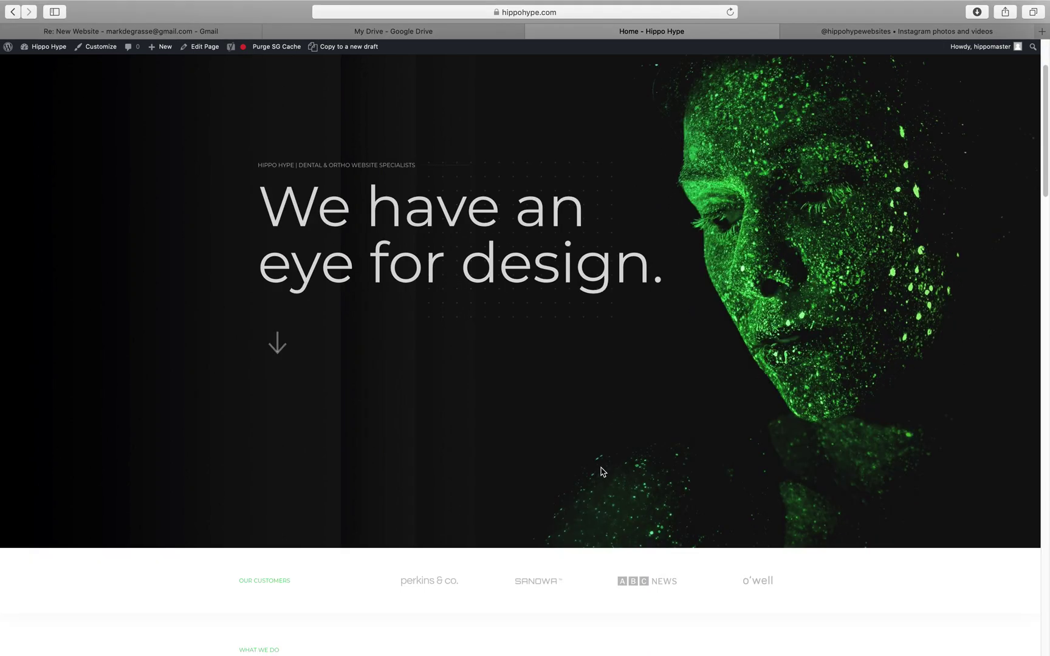
{"action": "scroll", "coordinate": [602, 473], "scroll_direction": "up", "scroll_amount": 3}
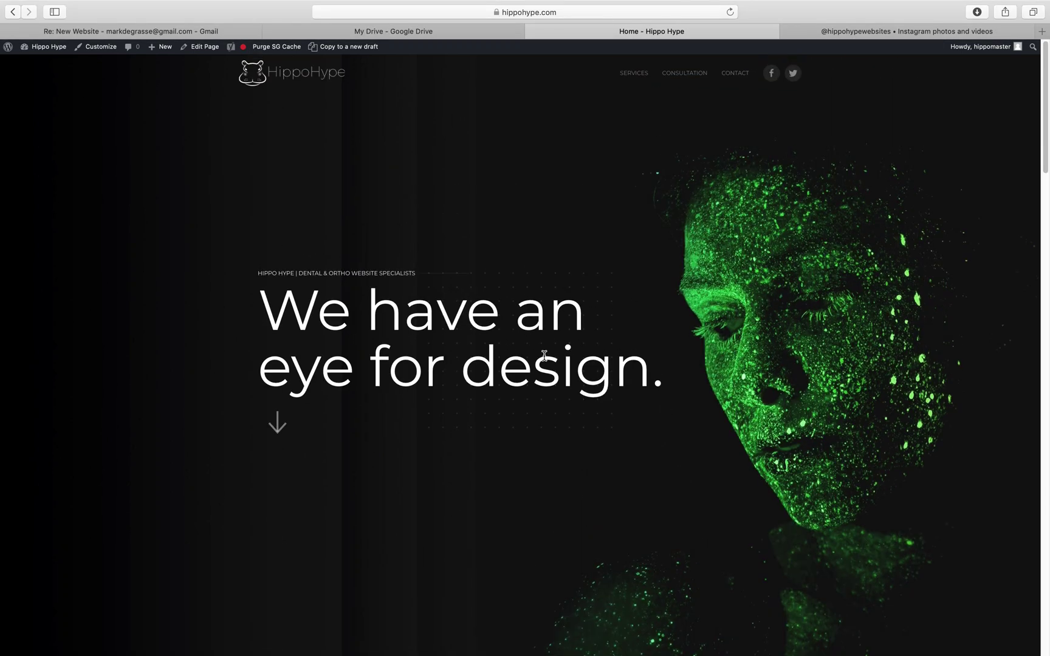
{"action": "left_click", "coordinate": [854, 32]}
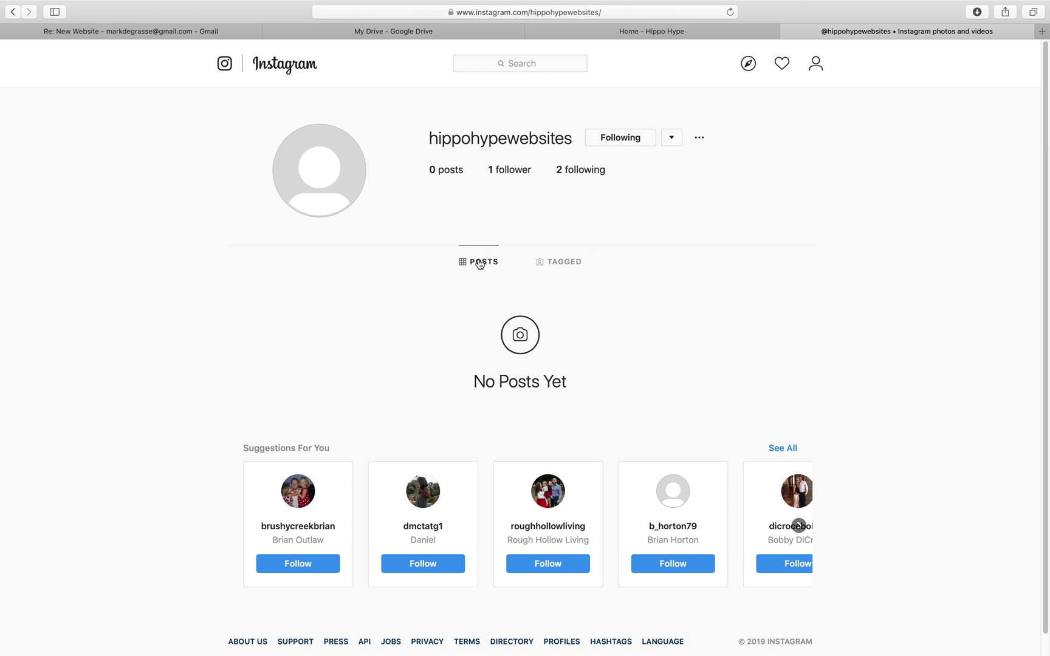
{"action": "left_click", "coordinate": [560, 263]}
{"action": "left_click", "coordinate": [477, 262]}
{"action": "left_click", "coordinate": [663, 32]}
Open the Hippo Hype blog from the homepage footer and look through its website statistics posts
{"action": "scroll", "coordinate": [598, 297], "scroll_direction": "down", "scroll_amount": 20}
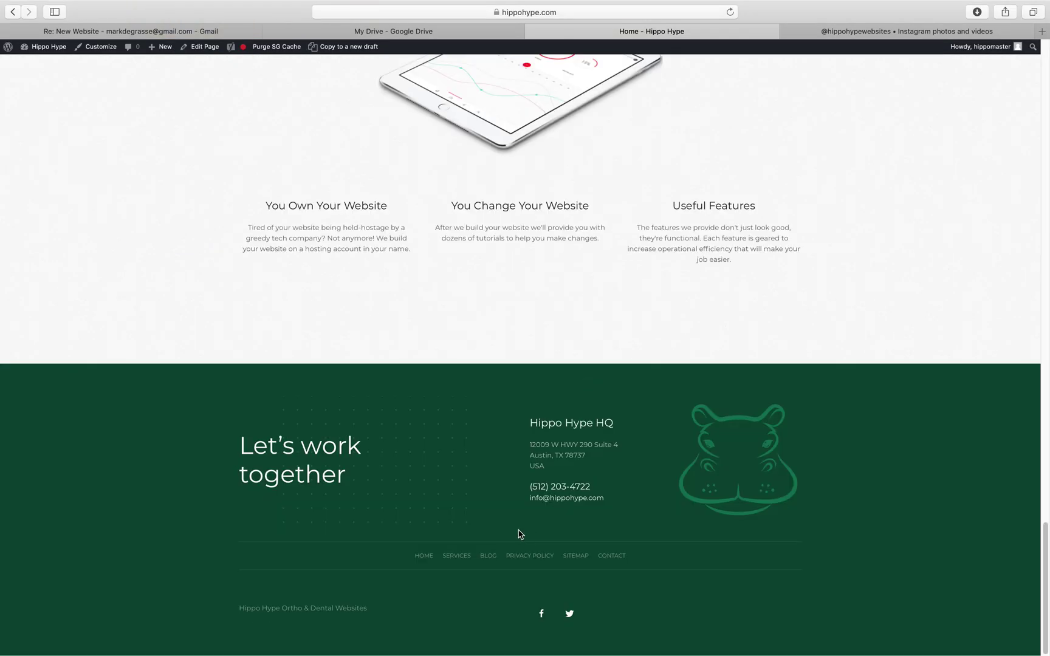
{"action": "left_click", "coordinate": [489, 556]}
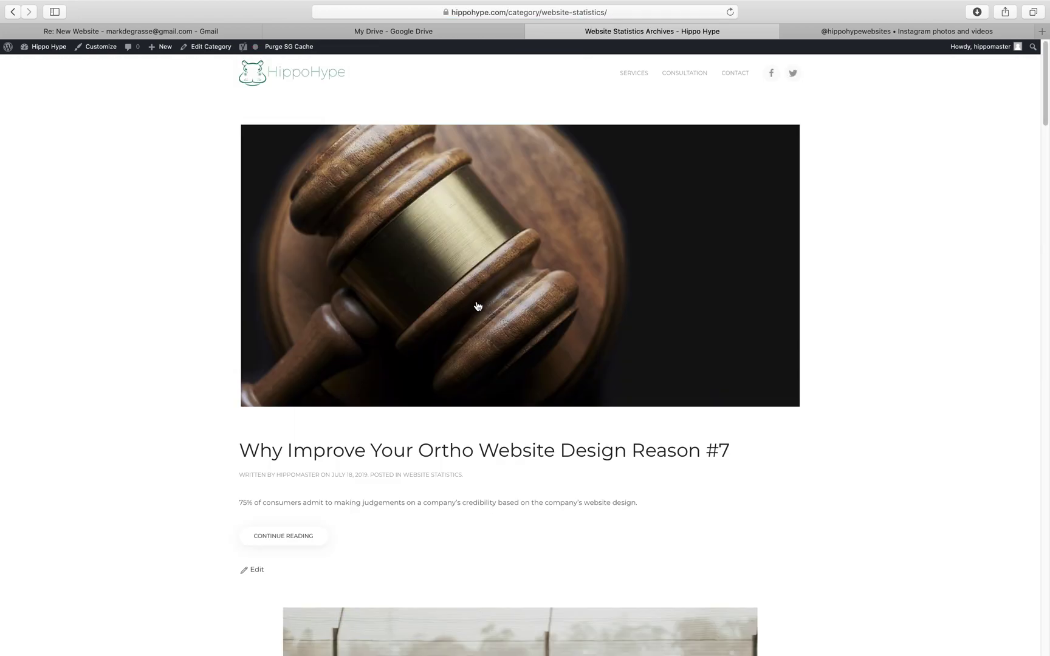
{"action": "scroll", "coordinate": [479, 305], "scroll_direction": "down", "scroll_amount": 15}
{"action": "scroll", "coordinate": [457, 318], "scroll_direction": "down", "scroll_amount": 20}
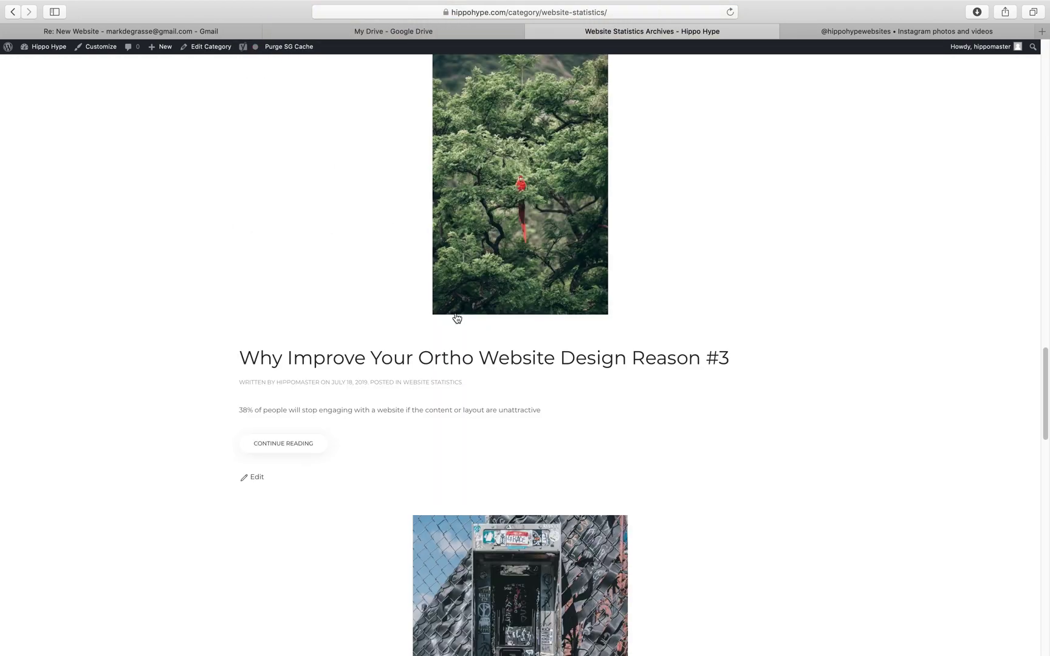
{"action": "scroll", "coordinate": [459, 320], "scroll_direction": "down", "scroll_amount": 3}
{"action": "scroll", "coordinate": [480, 334], "scroll_direction": "up", "scroll_amount": 3}
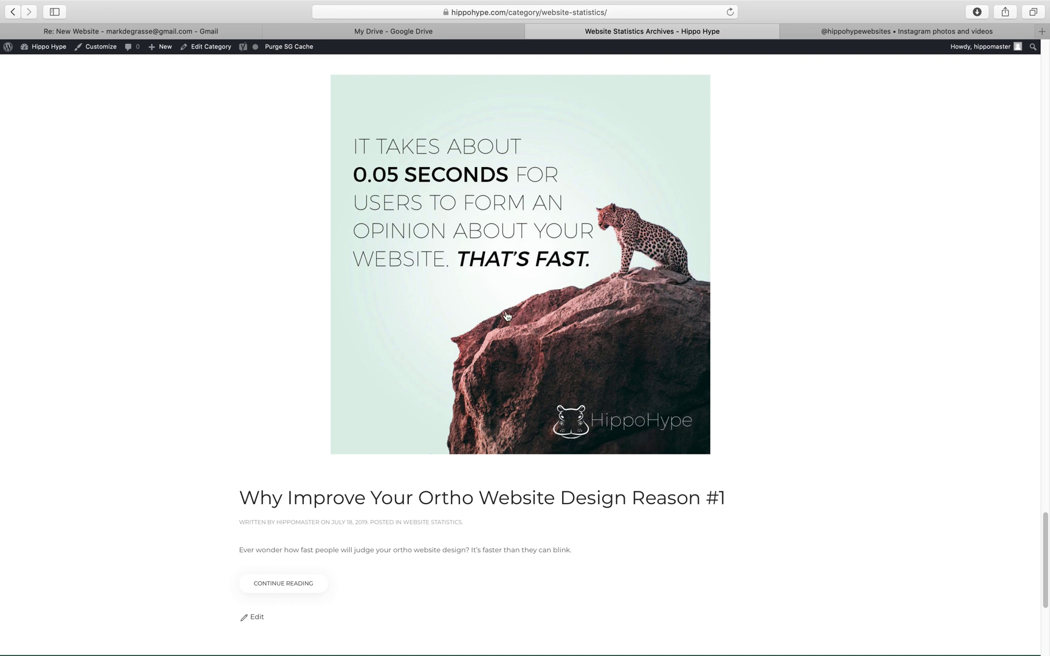
{"action": "scroll", "coordinate": [485, 319], "scroll_direction": "up", "scroll_amount": 5}
{"action": "scroll", "coordinate": [484, 319], "scroll_direction": "up", "scroll_amount": 20}
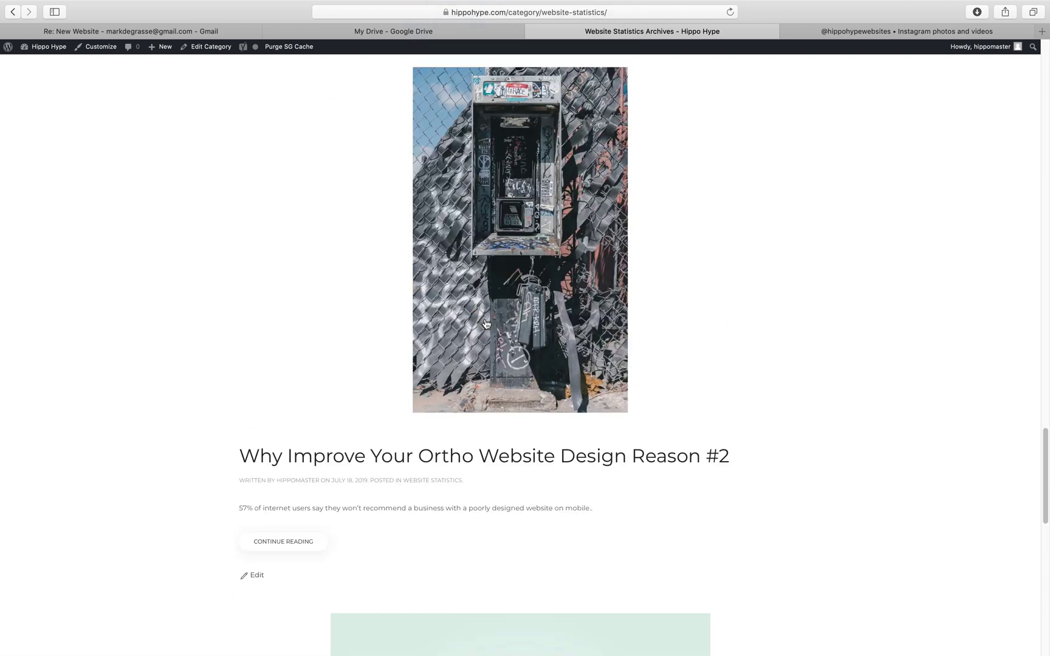
{"action": "scroll", "coordinate": [487, 341], "scroll_direction": "down", "scroll_amount": 6}
{"action": "scroll", "coordinate": [486, 341], "scroll_direction": "down", "scroll_amount": 20}
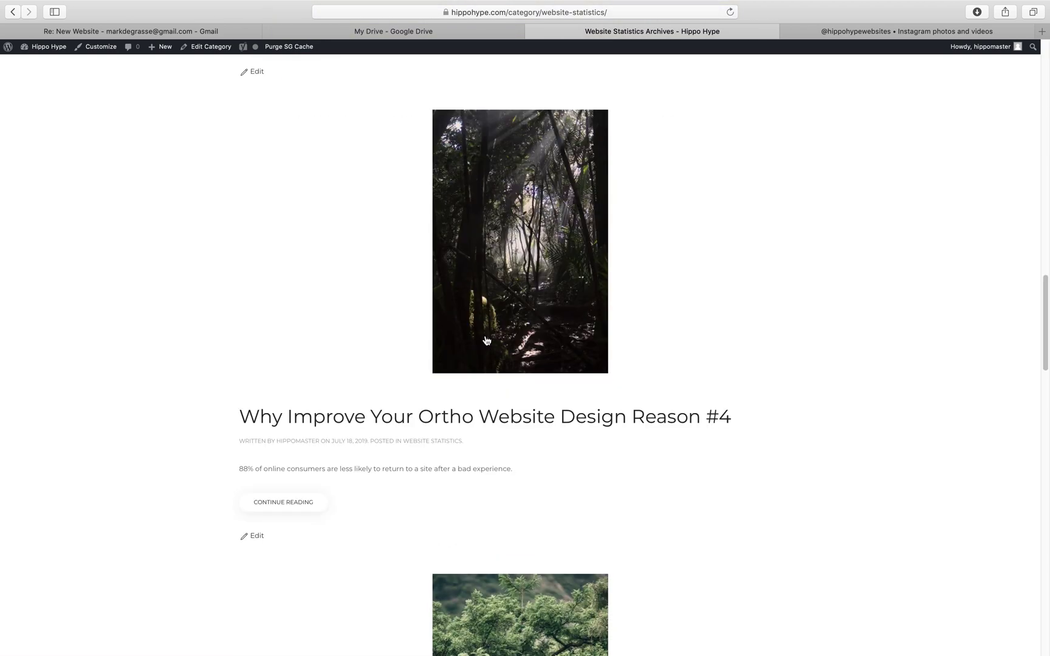
Open the "Why Improve Your Ortho Website Design Reason #2" post and copy its opening sentence about mobile websites
{"action": "left_click", "coordinate": [500, 406]}
{"action": "scroll", "coordinate": [501, 307], "scroll_direction": "down", "scroll_amount": 5}
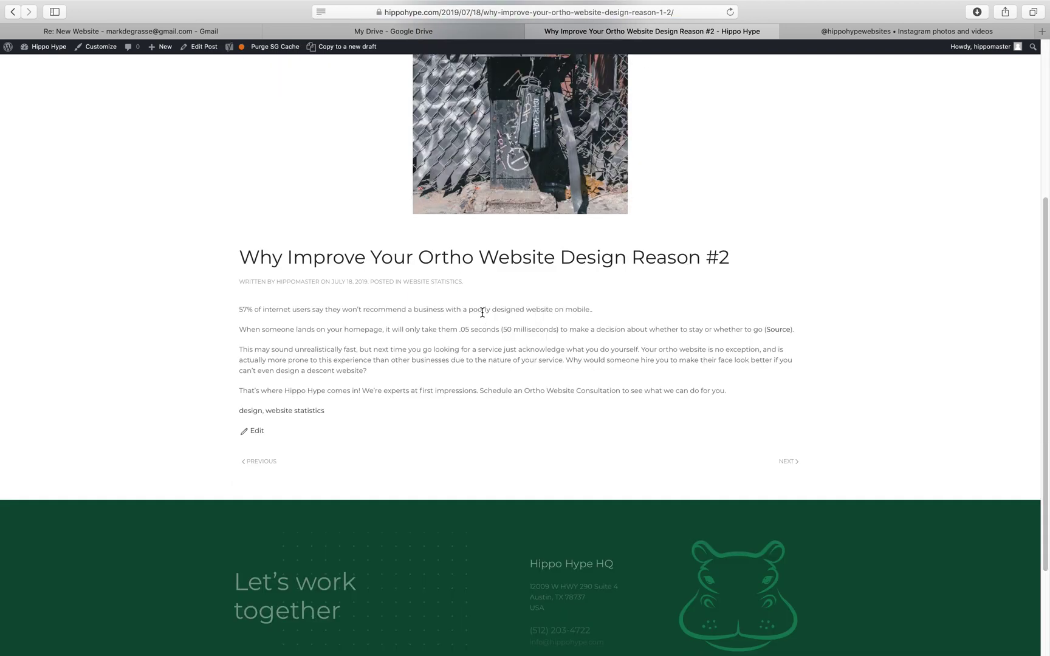
{"action": "triple_click", "coordinate": [478, 309]}
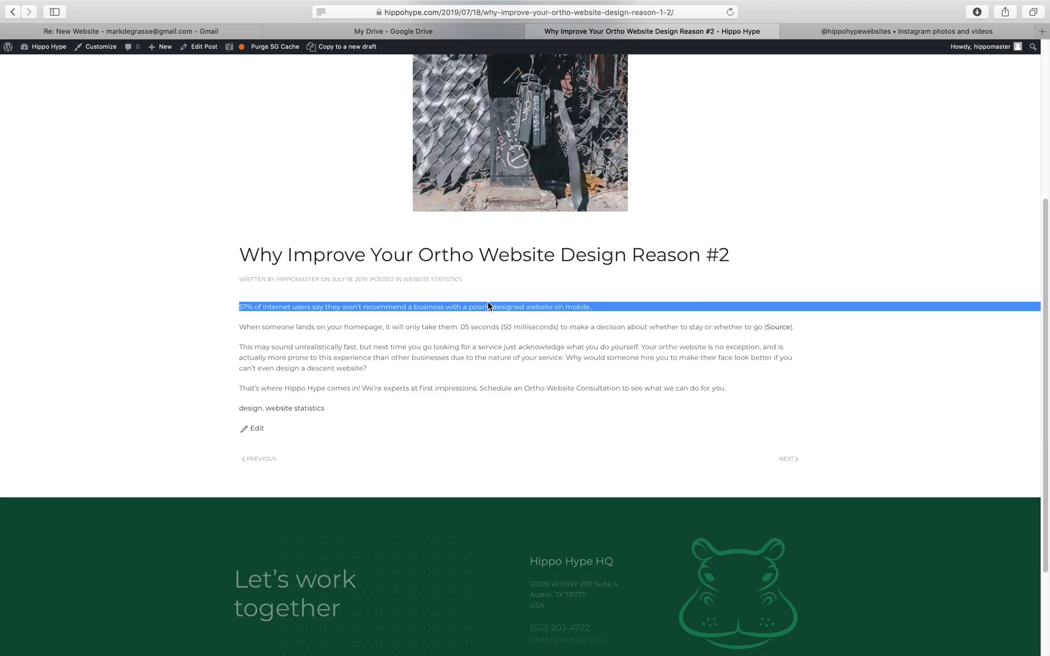
{"action": "left_click_drag", "start_coordinate": [593, 307], "coordinate": [241, 306]}
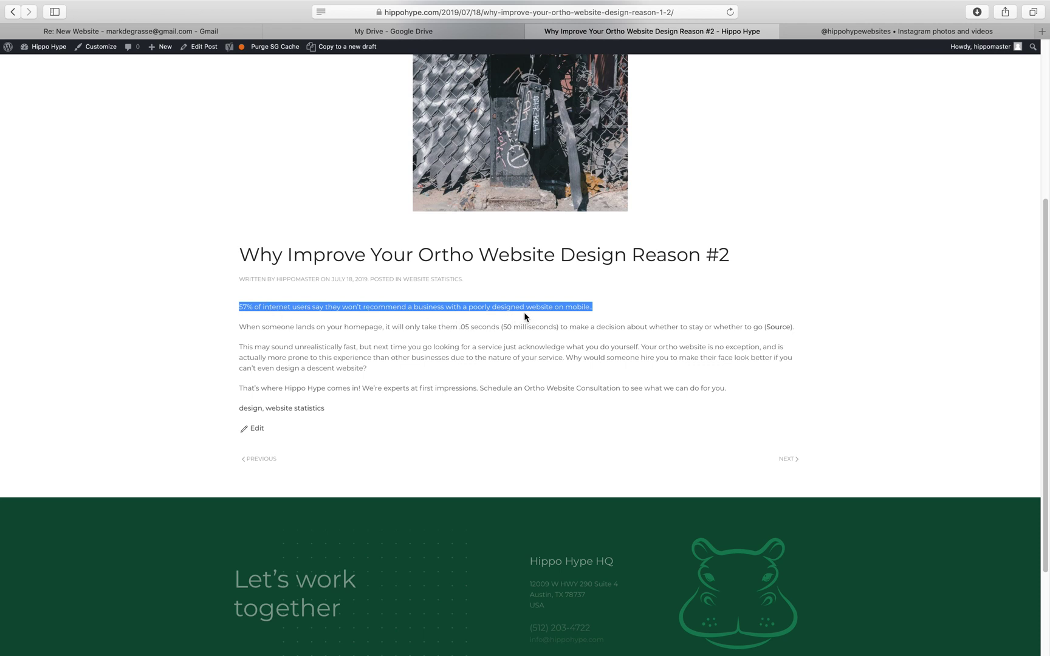
{"action": "left_click", "coordinate": [579, 315]}
{"action": "left_click_drag", "start_coordinate": [590, 307], "coordinate": [241, 302]}
{"action": "left_click", "coordinate": [257, 311]}
{"action": "triple_click", "coordinate": [262, 308]}
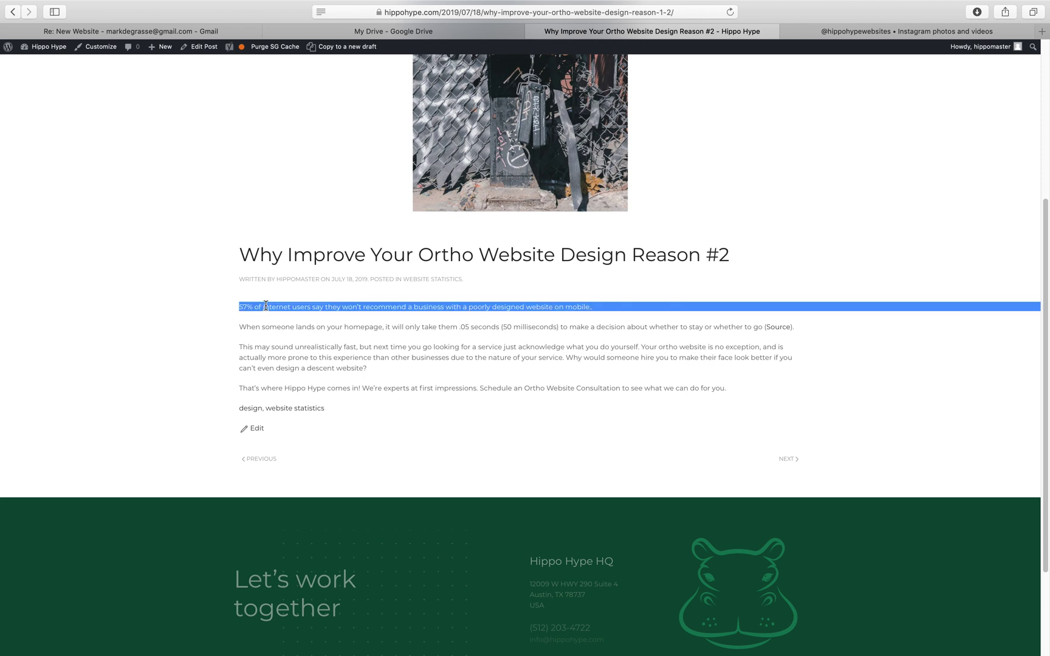
{"action": "left_click", "coordinate": [439, 328]}
Switch to Photoshop and replace the text before "THAT'S FAST." with "57% OF INTERNET USERS SAY THEY WON'T RECOMMEND A BUSINESS WITH A POORLY DESIGNED WEBSITE ON MOBILE."
{"action": "key", "text": "ctrl+Left"}
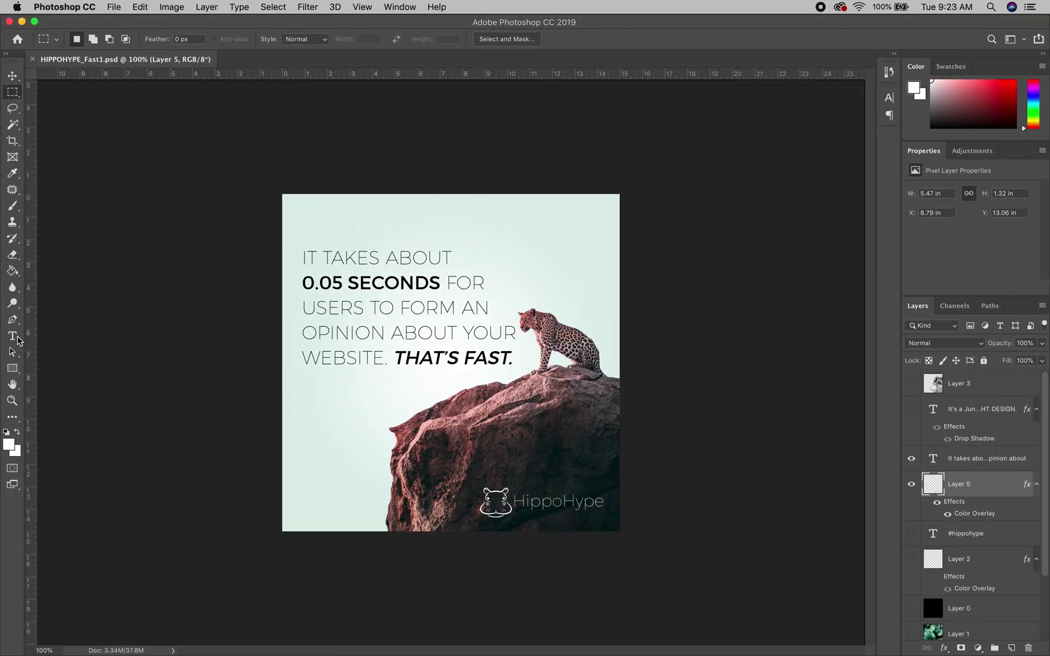
{"action": "left_click", "coordinate": [12, 336]}
{"action": "left_click", "coordinate": [426, 313]}
{"action": "left_click_drag", "start_coordinate": [386, 360], "coordinate": [284, 230]}
{"action": "left_click", "coordinate": [360, 267]}
{"action": "type", "text": "57% OF INTERNET USERS SAY THEY WON’T RECOMMEND A BUSINESS WITH A POORLY DESIGNED WEBSITE ON MOBILE"}
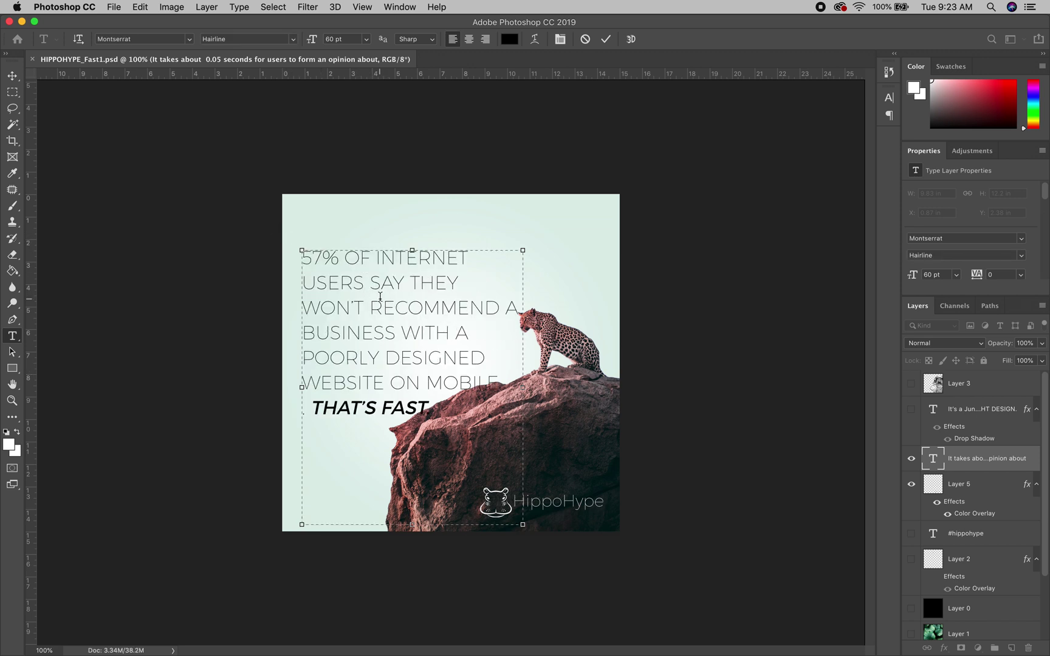
Extend the text box upward and delete the remaining "THAT'S FAST." from the end of the text
{"action": "left_click_drag", "start_coordinate": [413, 246], "coordinate": [412, 213]}
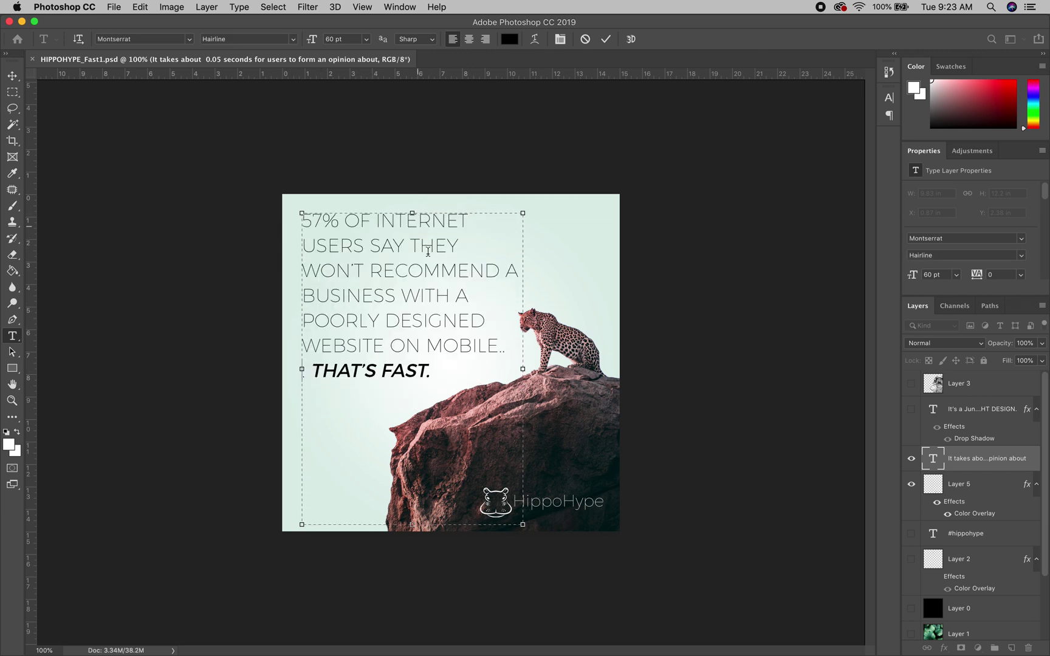
{"action": "left_click_drag", "start_coordinate": [454, 366], "coordinate": [242, 364]}
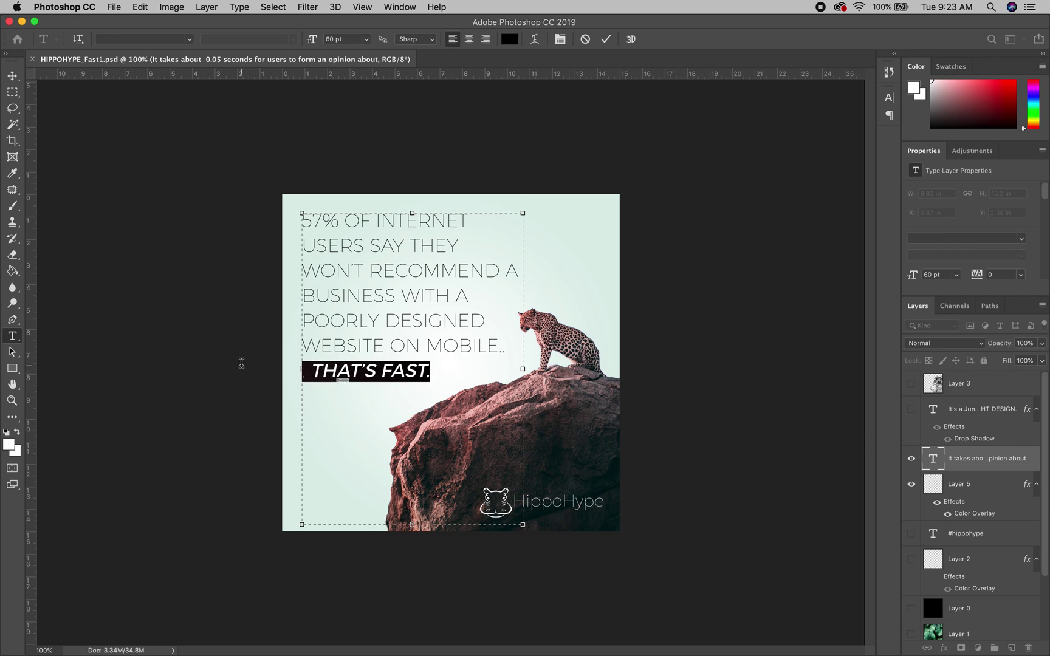
{"action": "key", "text": "BackSpace"}
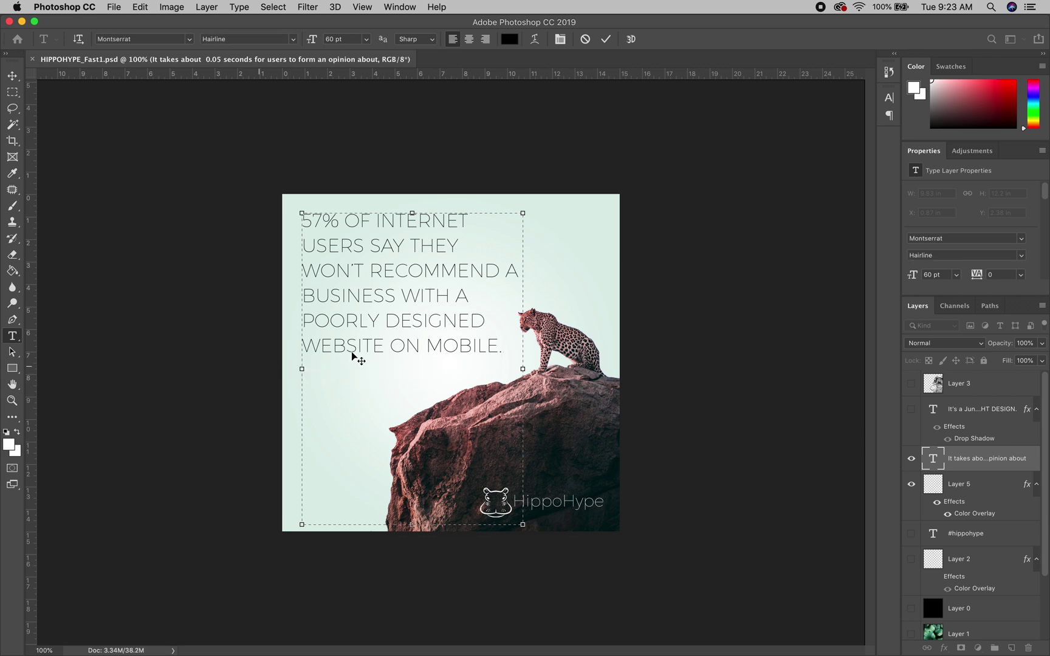
Resize the text box so the statistic fits in six lines beside the leopard above the rock, and commit the text
{"action": "left_click_drag", "start_coordinate": [527, 369], "coordinate": [498, 368]}
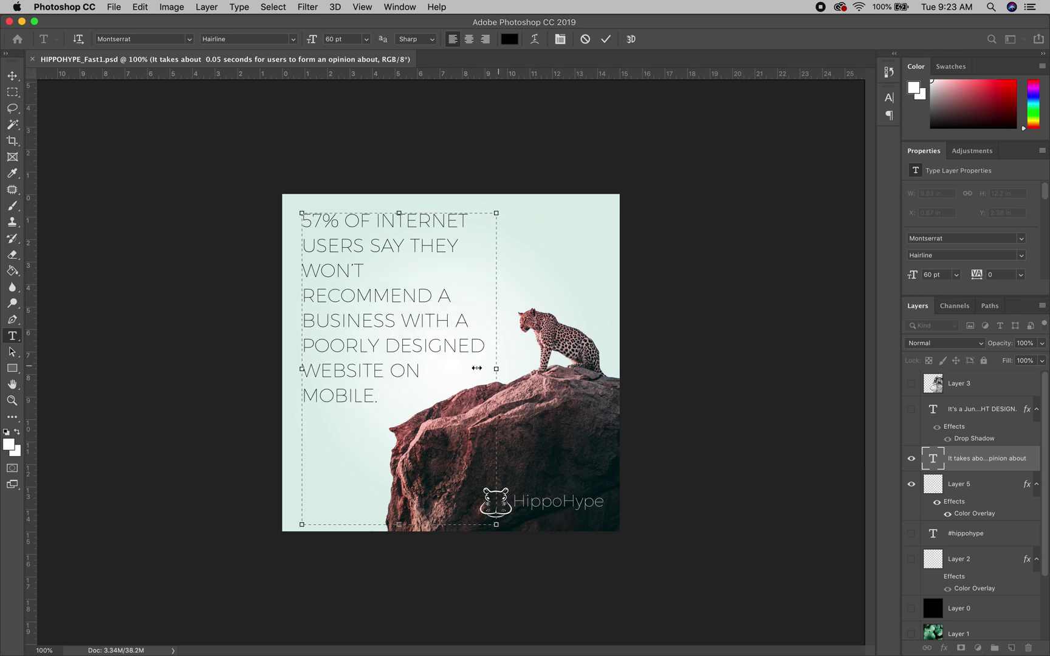
{"action": "left_click_drag", "start_coordinate": [398, 524], "coordinate": [401, 407]}
{"action": "left_click_drag", "start_coordinate": [494, 310], "coordinate": [513, 309]}
{"action": "left_click_drag", "start_coordinate": [412, 214], "coordinate": [412, 231]}
{"action": "left_click", "coordinate": [419, 266]}
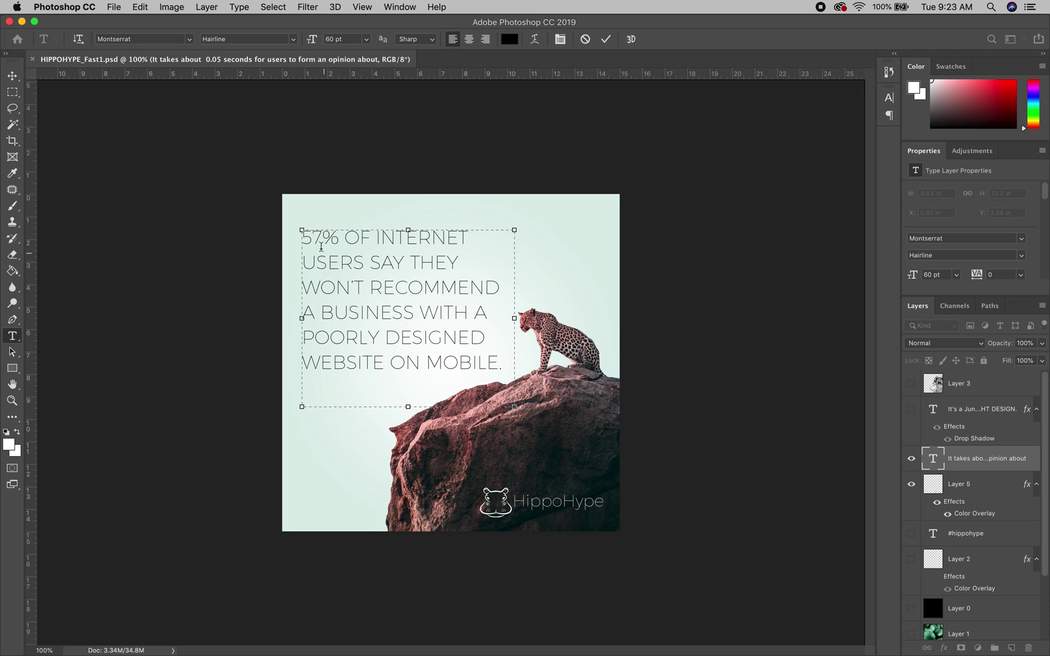
{"action": "left_click_drag", "start_coordinate": [307, 239], "coordinate": [368, 261]}
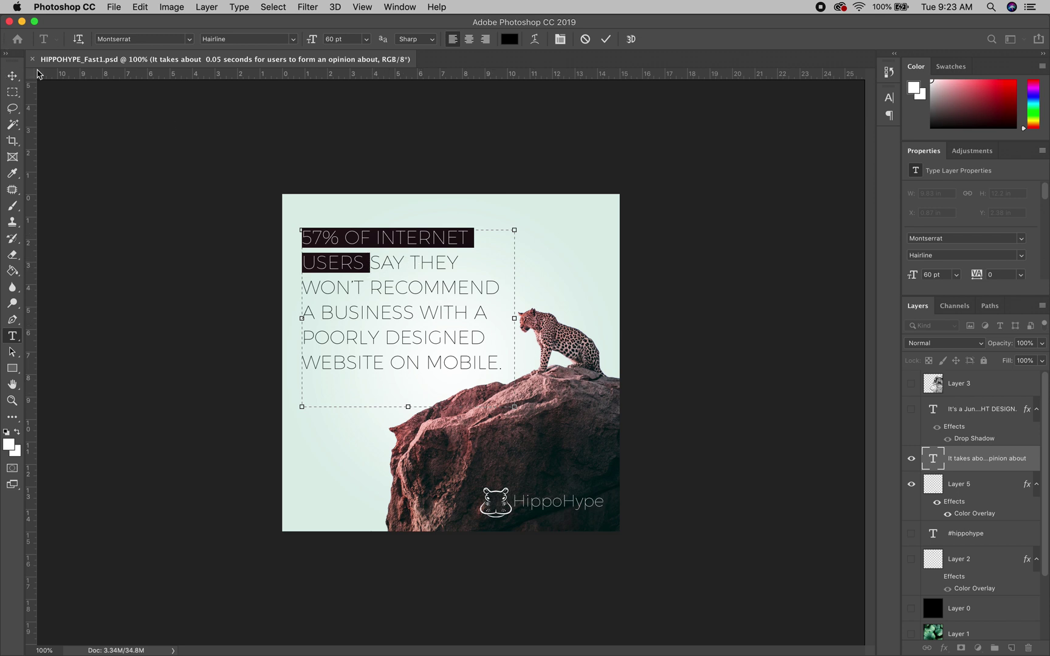
{"action": "left_click", "coordinate": [13, 92]}
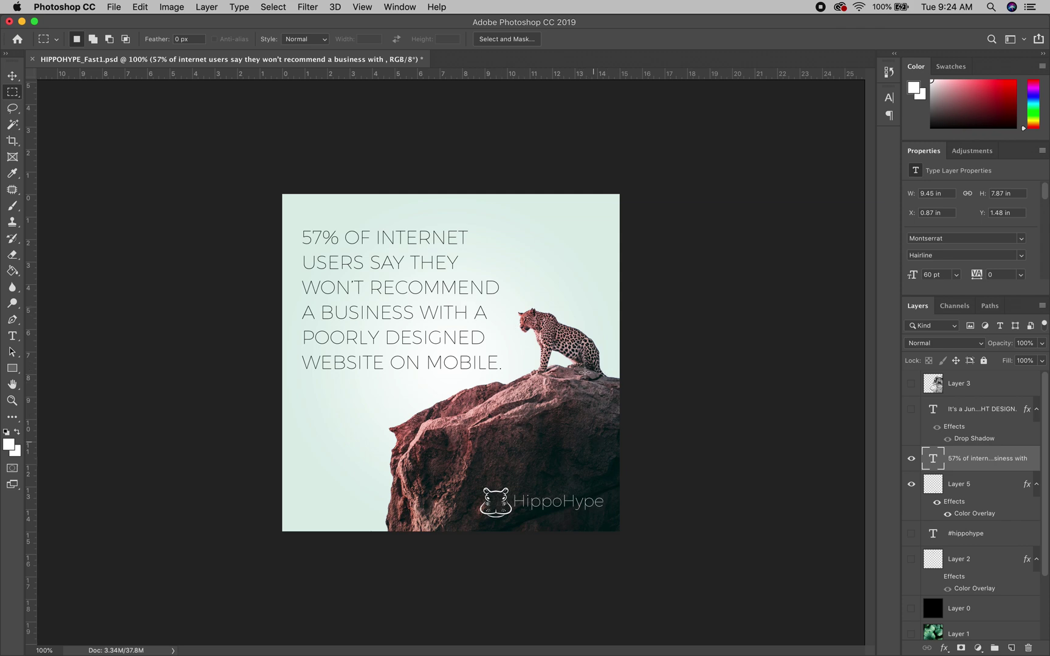
Switch to Safari and open unsplash.com in a new tab
{"action": "key", "text": "ctrl+Right"}
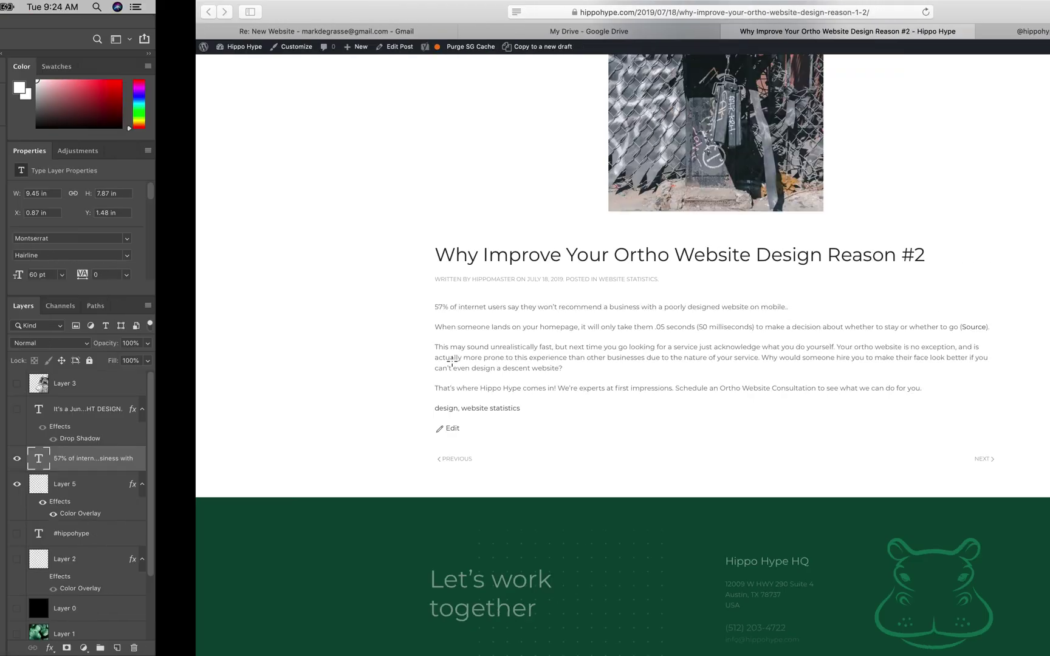
{"action": "left_click", "coordinate": [960, 37]}
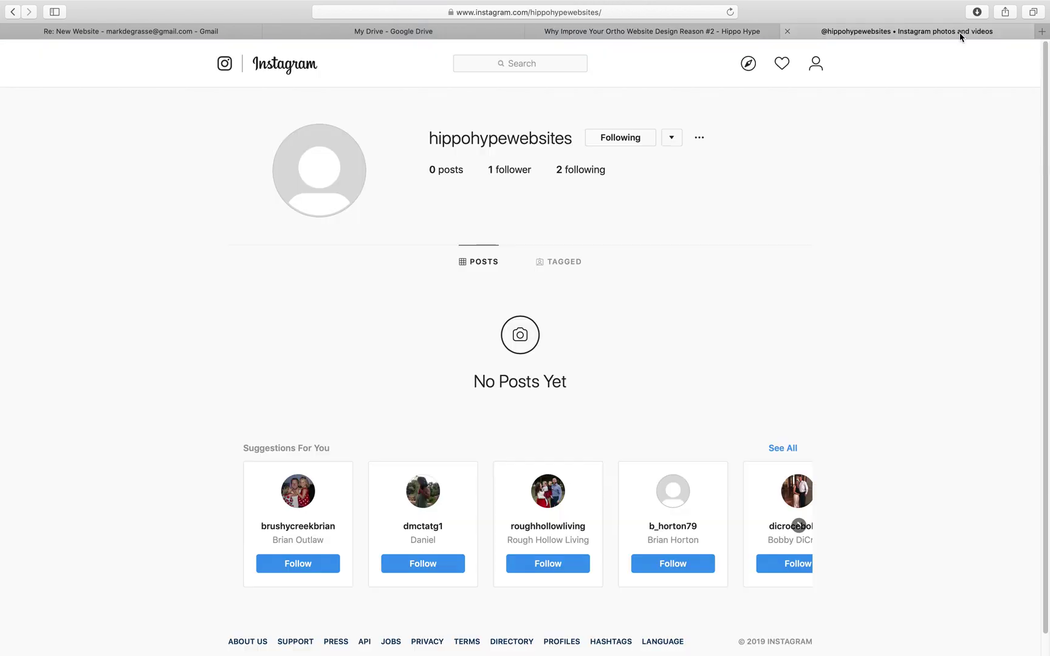
{"action": "left_click", "coordinate": [1041, 31]}
{"action": "type", "text": "unspol"}
{"action": "key", "text": "BackSpace"}
{"action": "key", "text": "BackSpace"}
{"action": "type", "text": "lash"}
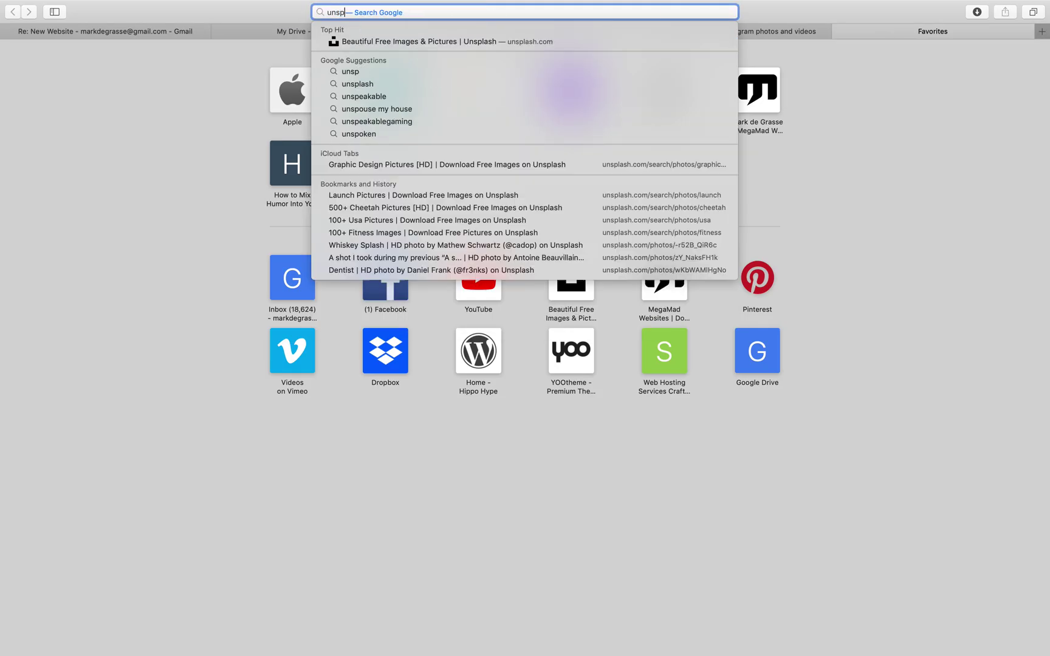
{"action": "key", "text": "Return"}
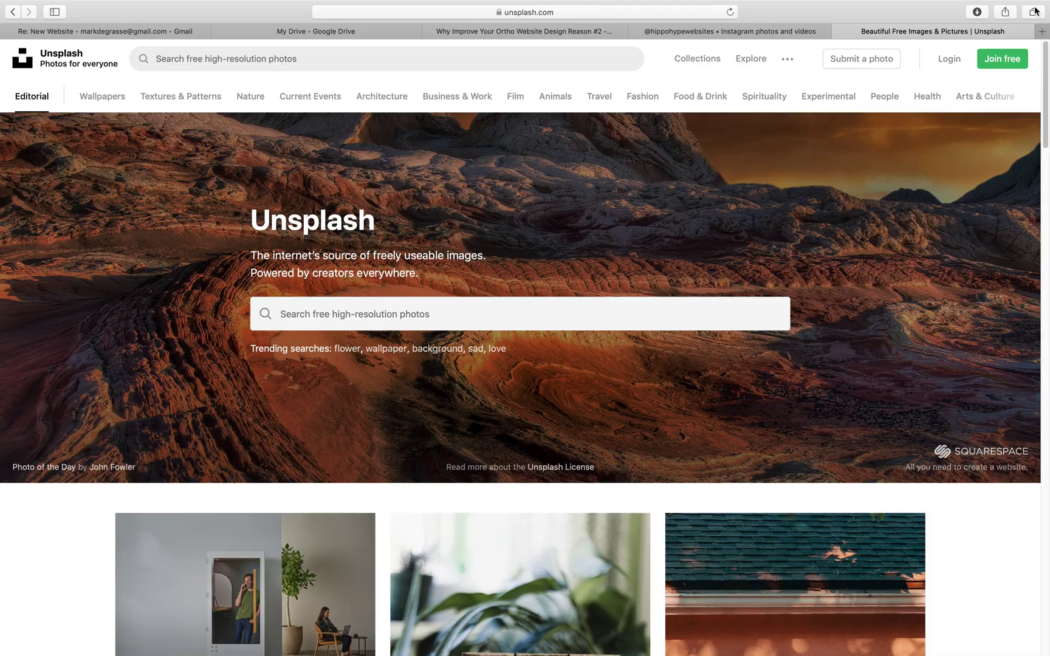
Open pexels.com in another new tab
{"action": "left_click", "coordinate": [1041, 31]}
{"action": "type", "text": "pexels.com"}
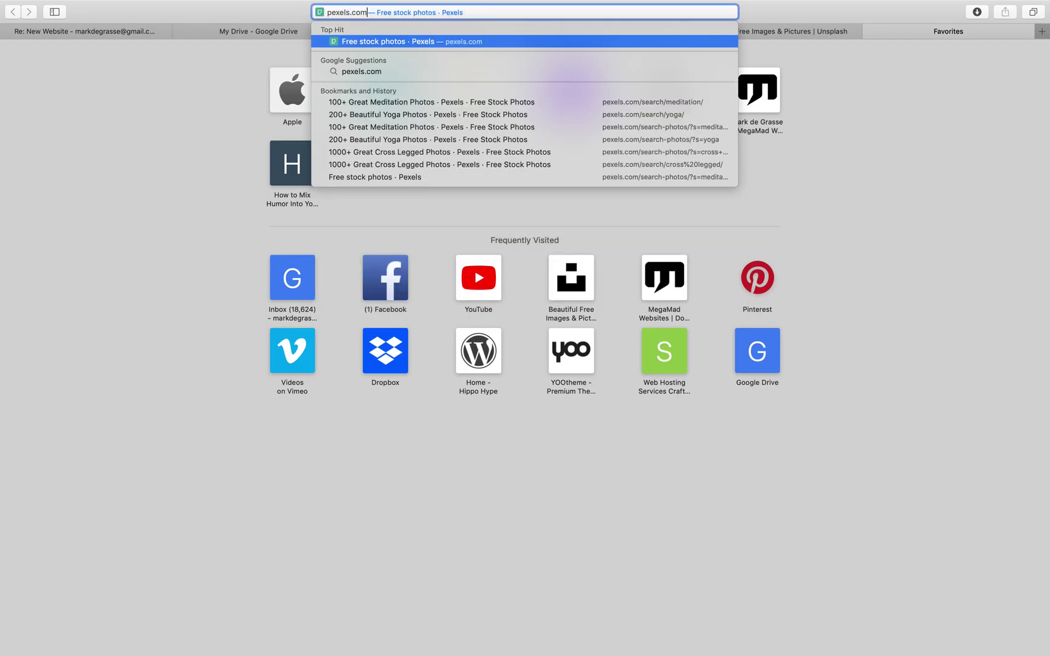
{"action": "key", "text": "Return"}
Search Unsplash for "jungle bird" and look through the resulting photos for a suitable image
{"action": "left_click", "coordinate": [784, 31]}
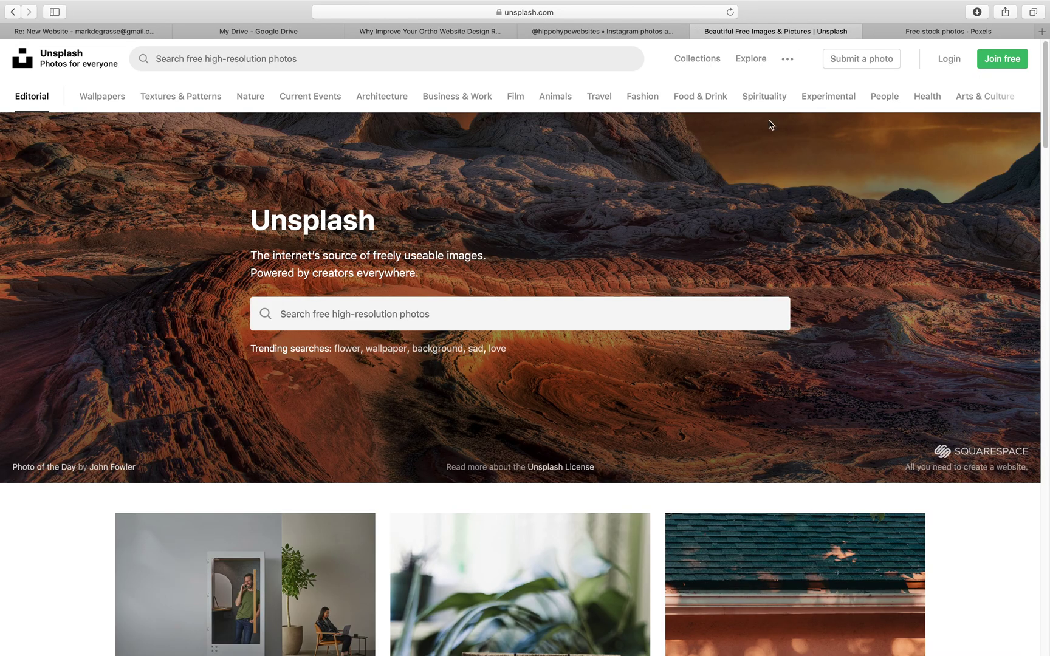
{"action": "left_click", "coordinate": [541, 306]}
{"action": "type", "text": "jungle bi"}
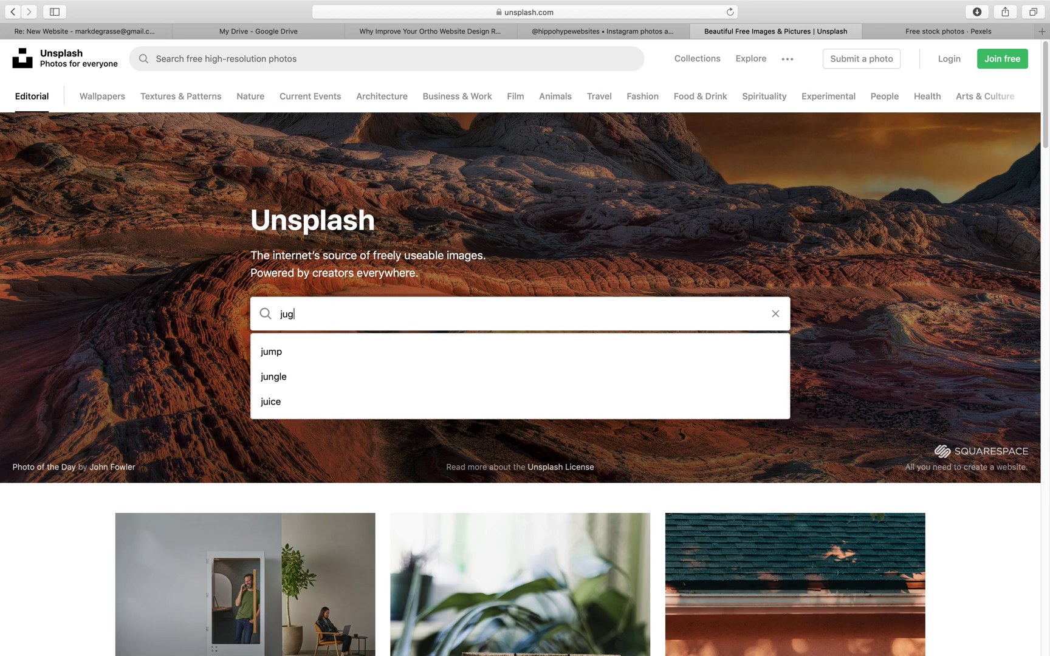
{"action": "type", "text": "rd"}
{"action": "key", "text": "Return"}
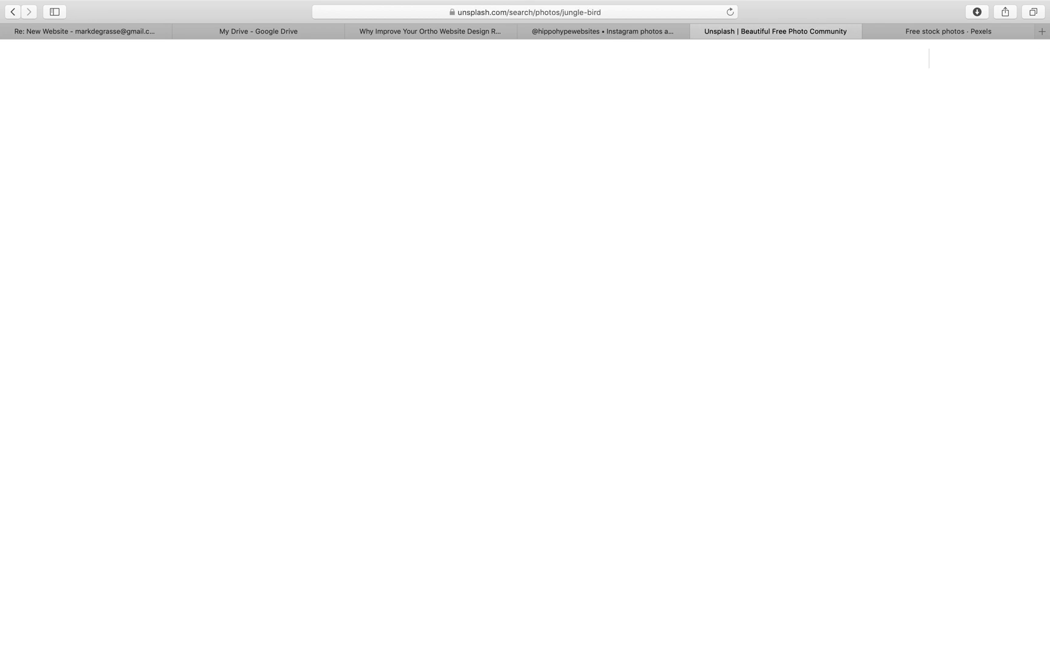
{"action": "scroll", "coordinate": [547, 321], "scroll_direction": "down", "scroll_amount": 10}
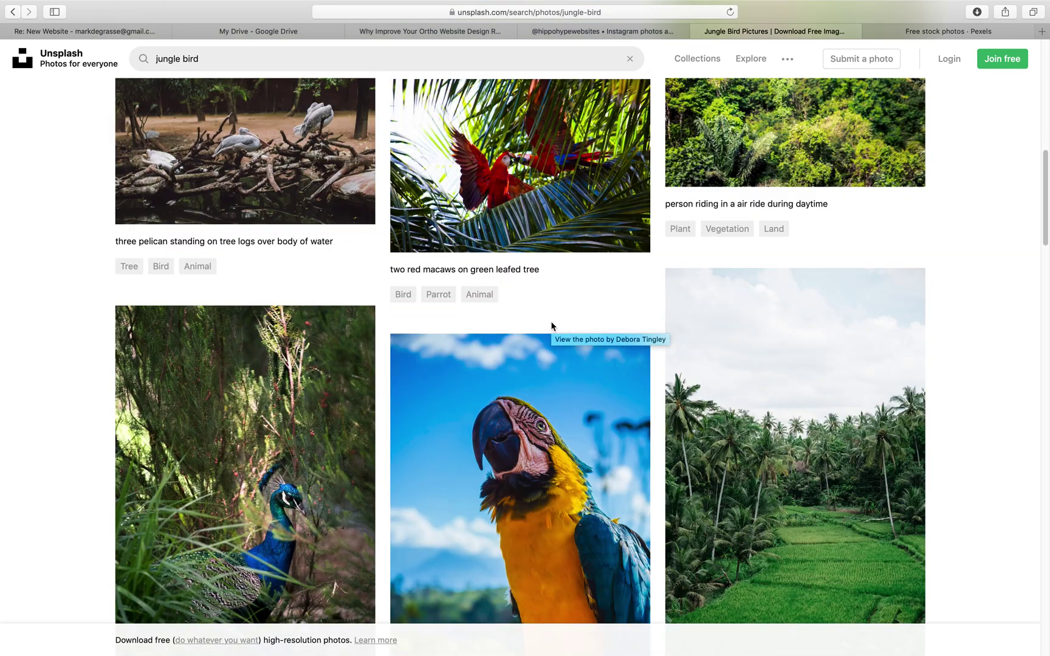
{"action": "scroll", "coordinate": [552, 326], "scroll_direction": "down", "scroll_amount": 20}
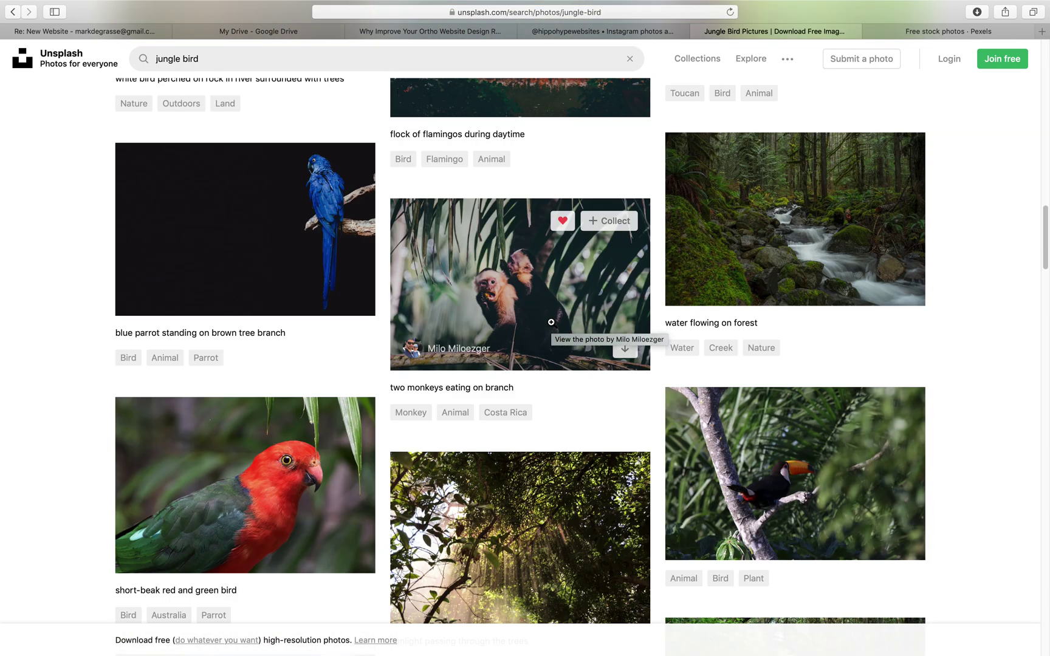
{"action": "scroll", "coordinate": [550, 322], "scroll_direction": "down", "scroll_amount": 6}
{"action": "scroll", "coordinate": [549, 323], "scroll_direction": "up", "scroll_amount": 15}
{"action": "scroll", "coordinate": [549, 323], "scroll_direction": "down", "scroll_amount": 9}
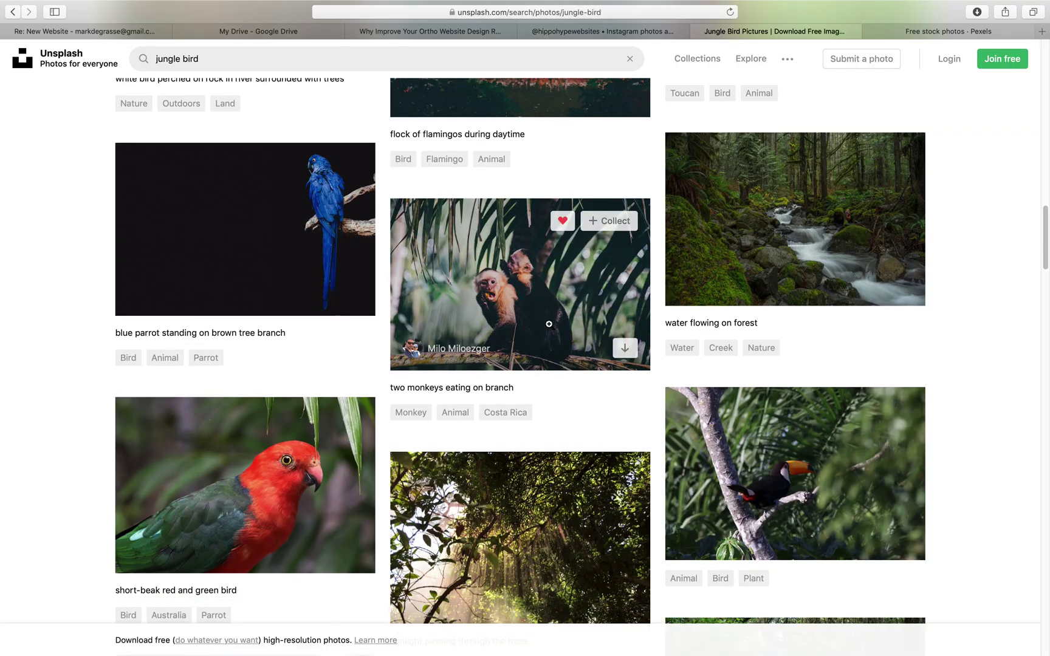
{"action": "key", "text": "super+Tab"}
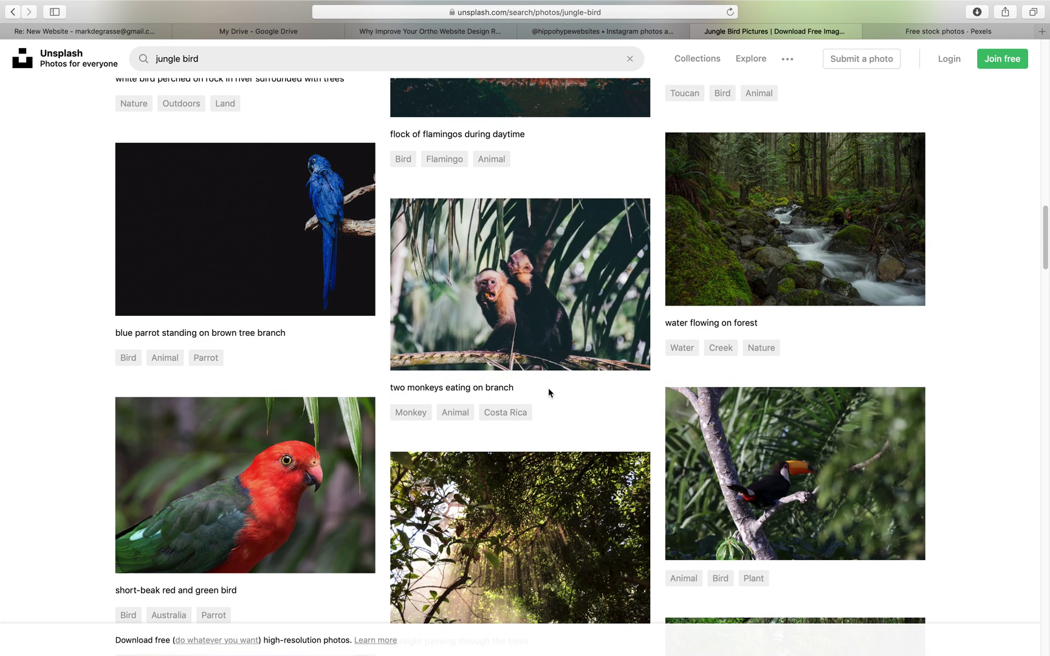
Look further through the "jungle bird" photo results for an image suitable as the next graphic's background
{"action": "scroll", "coordinate": [541, 395], "scroll_direction": "down", "scroll_amount": 10}
{"action": "scroll", "coordinate": [523, 410], "scroll_direction": "down", "scroll_amount": 10}
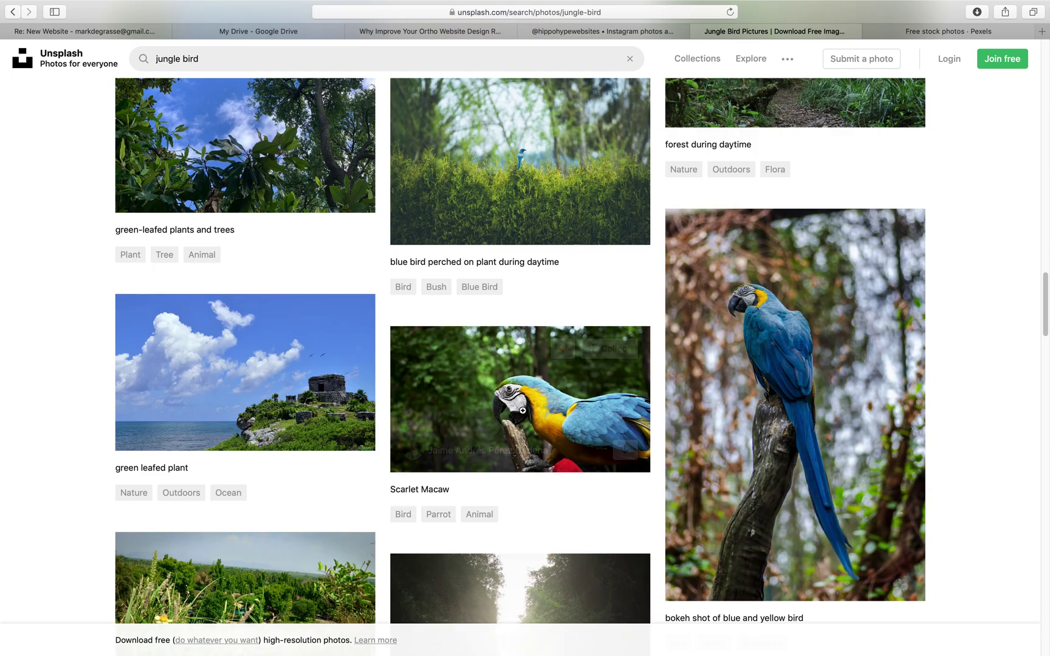
{"action": "scroll", "coordinate": [522, 410], "scroll_direction": "down", "scroll_amount": 15}
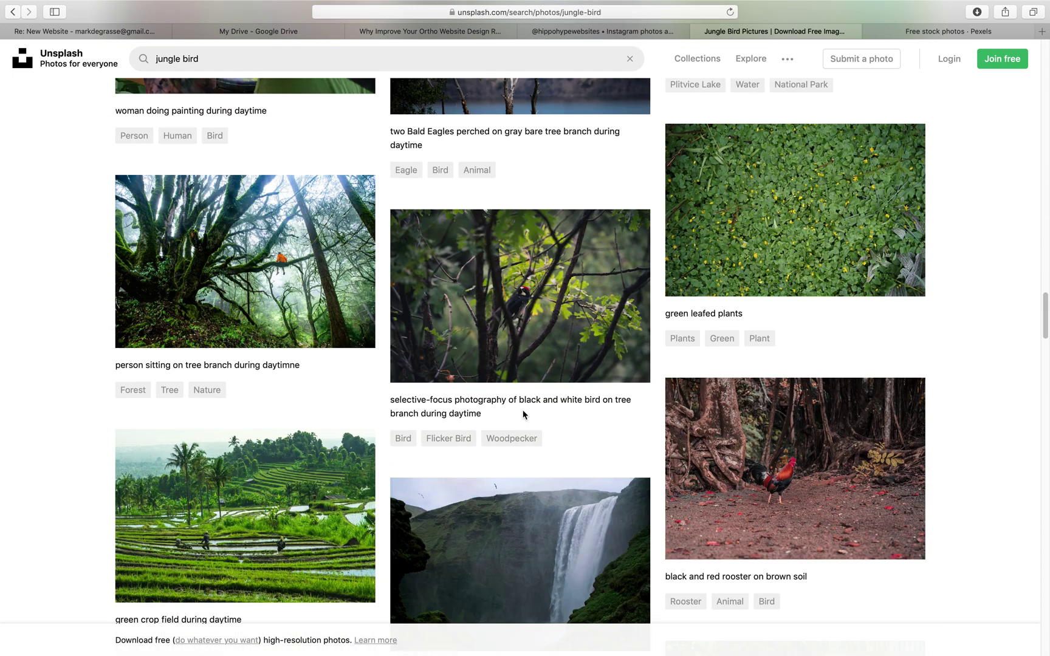
{"action": "scroll", "coordinate": [523, 410], "scroll_direction": "down", "scroll_amount": 15}
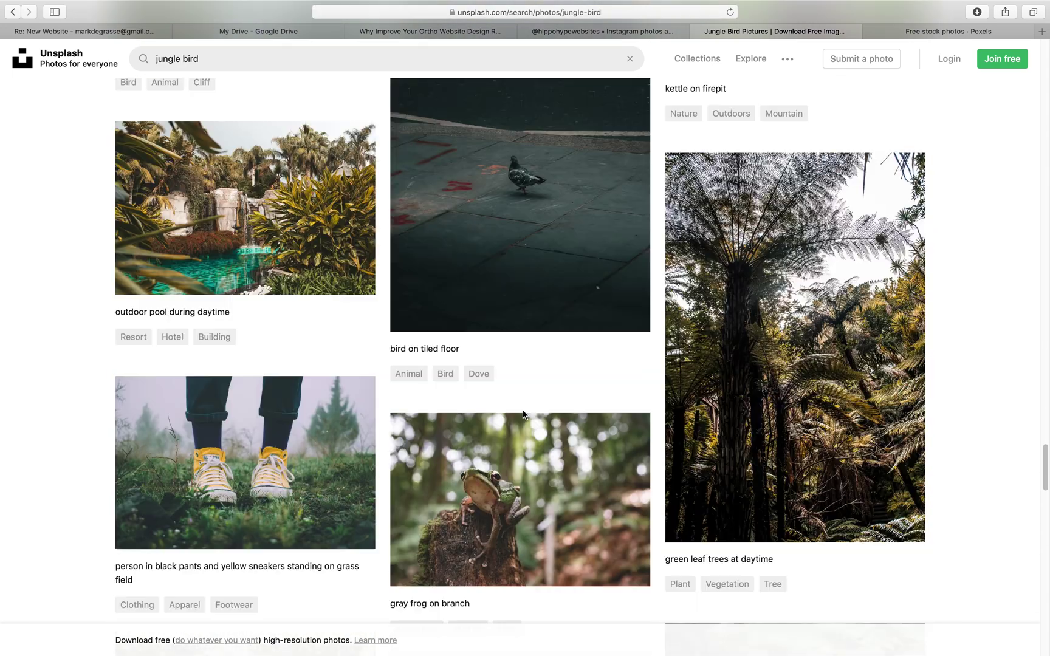
{"action": "scroll", "coordinate": [522, 415], "scroll_direction": "down", "scroll_amount": 15}
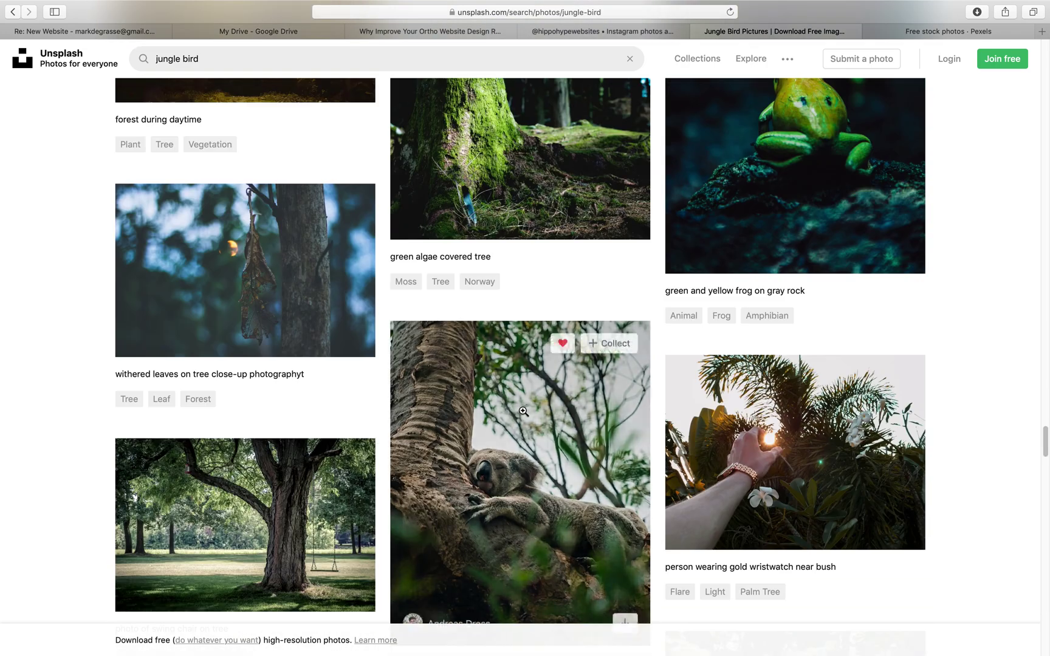
{"action": "scroll", "coordinate": [523, 415], "scroll_direction": "down", "scroll_amount": 15}
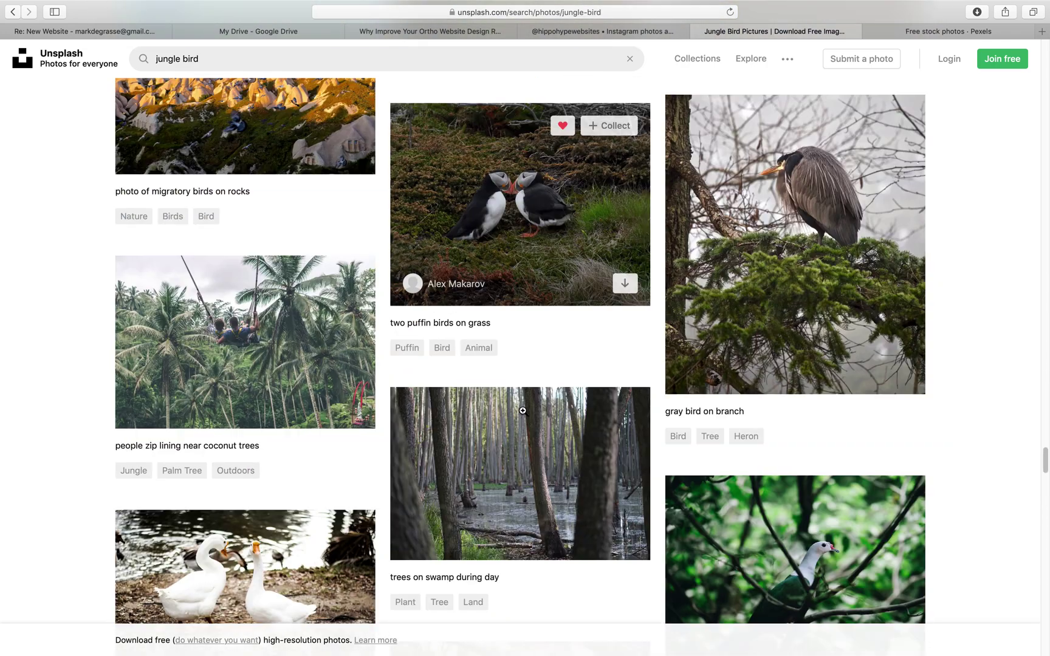
{"action": "scroll", "coordinate": [522, 411], "scroll_direction": "down", "scroll_amount": 12}
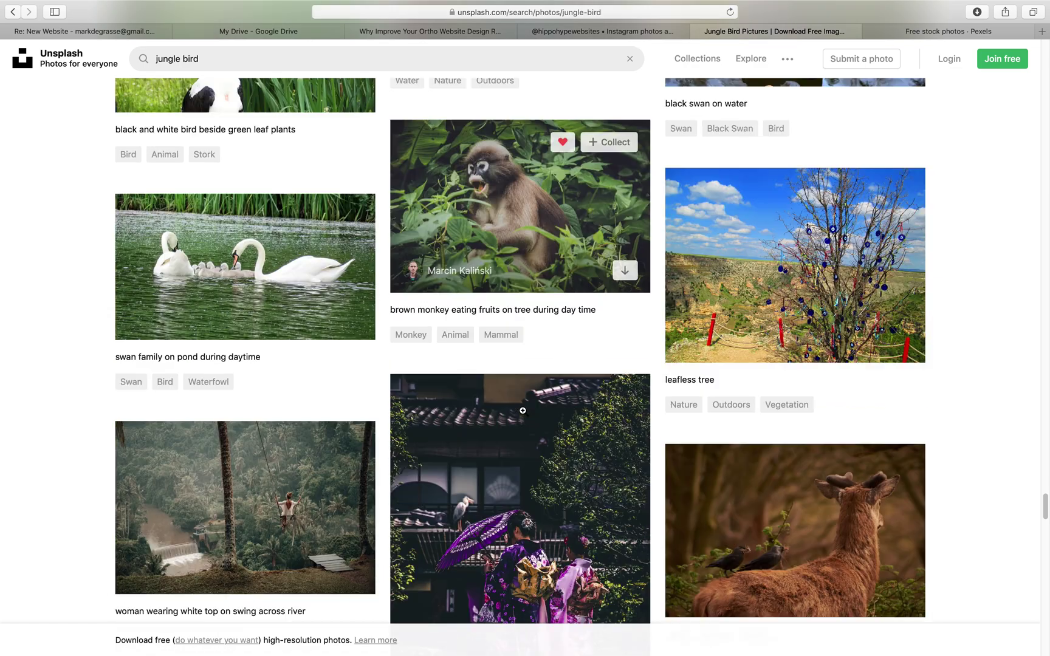
{"action": "scroll", "coordinate": [532, 426], "scroll_direction": "down", "scroll_amount": 10}
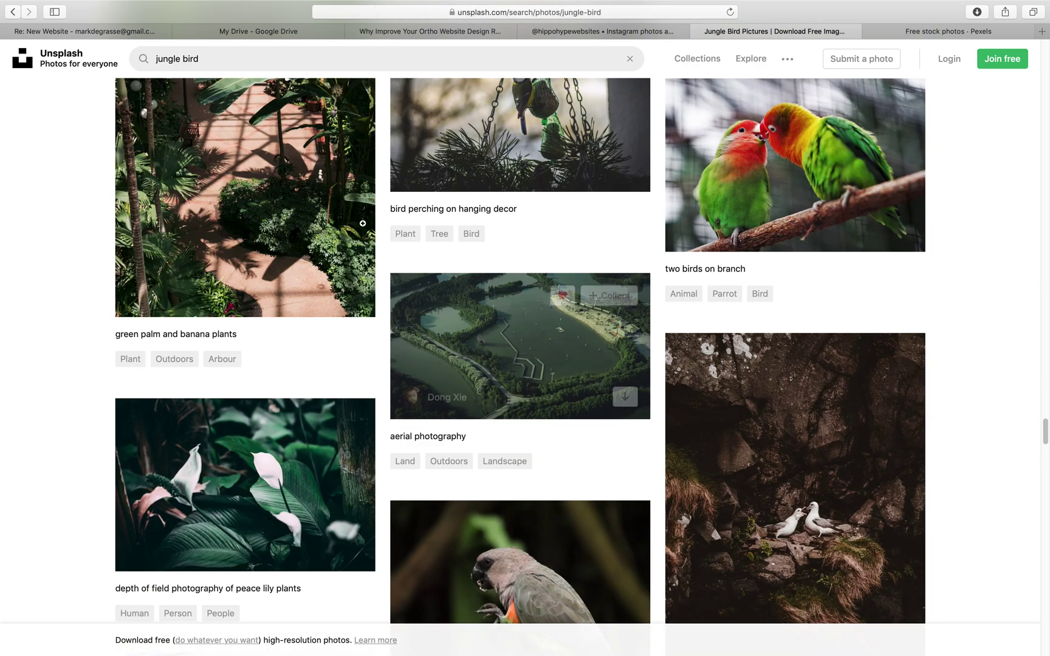
Search Unsplash for "jungle bird sky" and look through the results for a bird photo with open space for text
{"action": "left_click", "coordinate": [181, 59]}
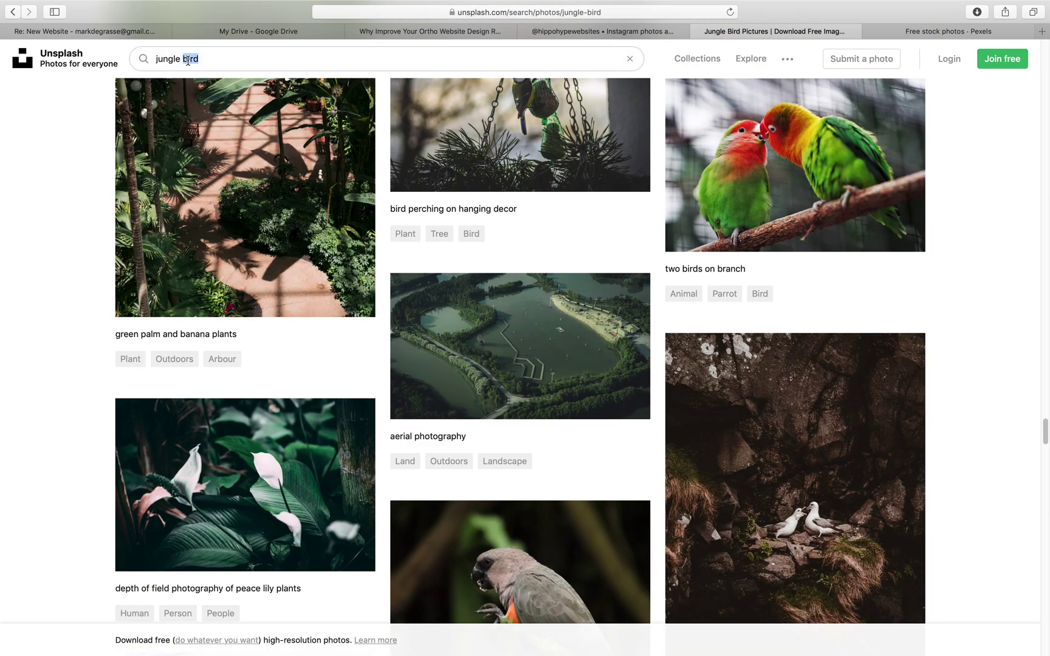
{"action": "type", "text": "sky"}
{"action": "key", "text": "Return"}
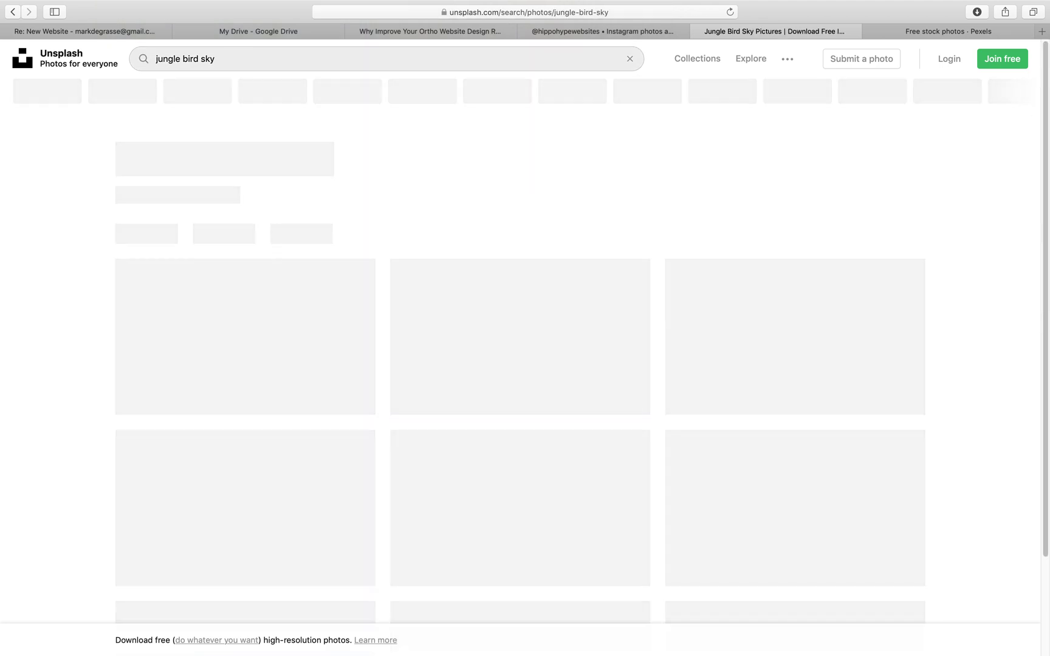
{"action": "scroll", "coordinate": [432, 241], "scroll_direction": "down", "scroll_amount": 3}
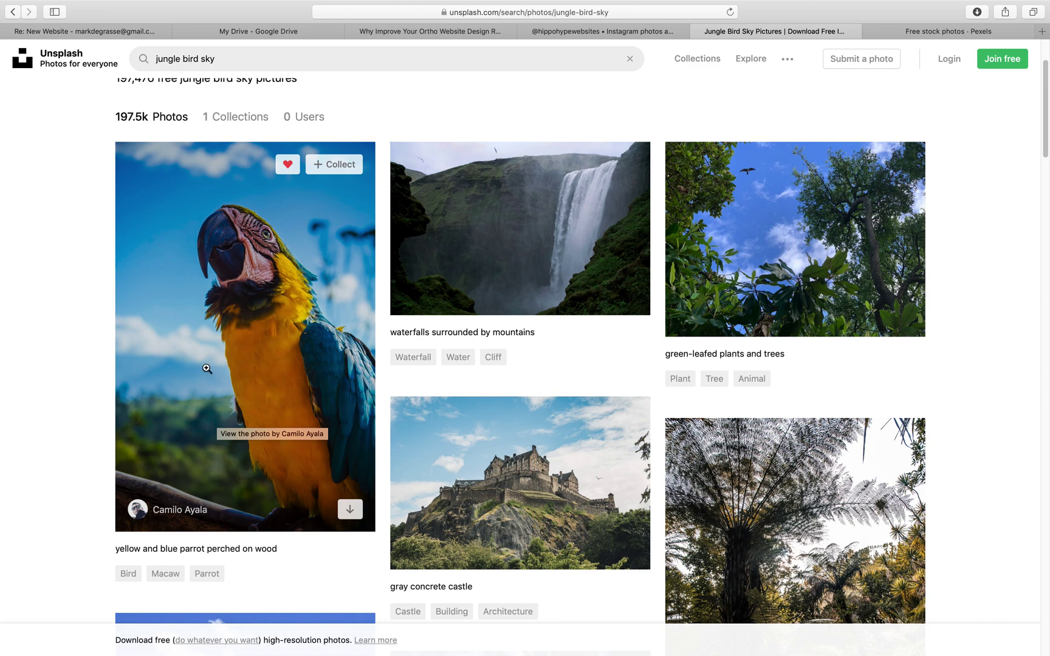
{"action": "scroll", "coordinate": [207, 368], "scroll_direction": "down", "scroll_amount": 2}
{"action": "scroll", "coordinate": [206, 401], "scroll_direction": "up", "scroll_amount": 5}
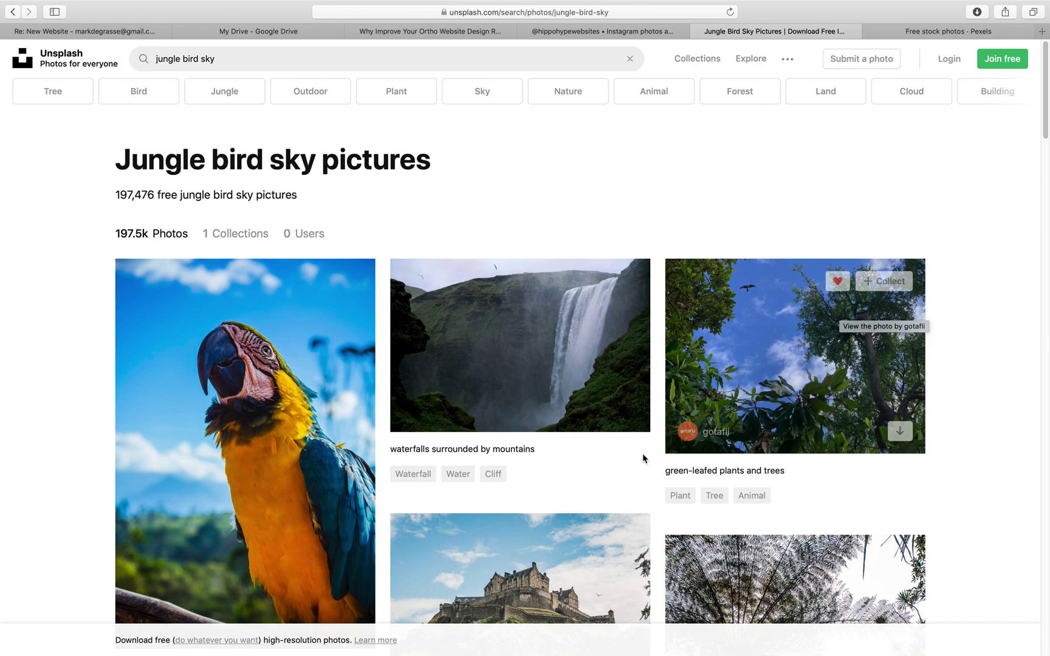
{"action": "scroll", "coordinate": [623, 460], "scroll_direction": "down", "scroll_amount": 10}
{"action": "scroll", "coordinate": [613, 469], "scroll_direction": "down", "scroll_amount": 8}
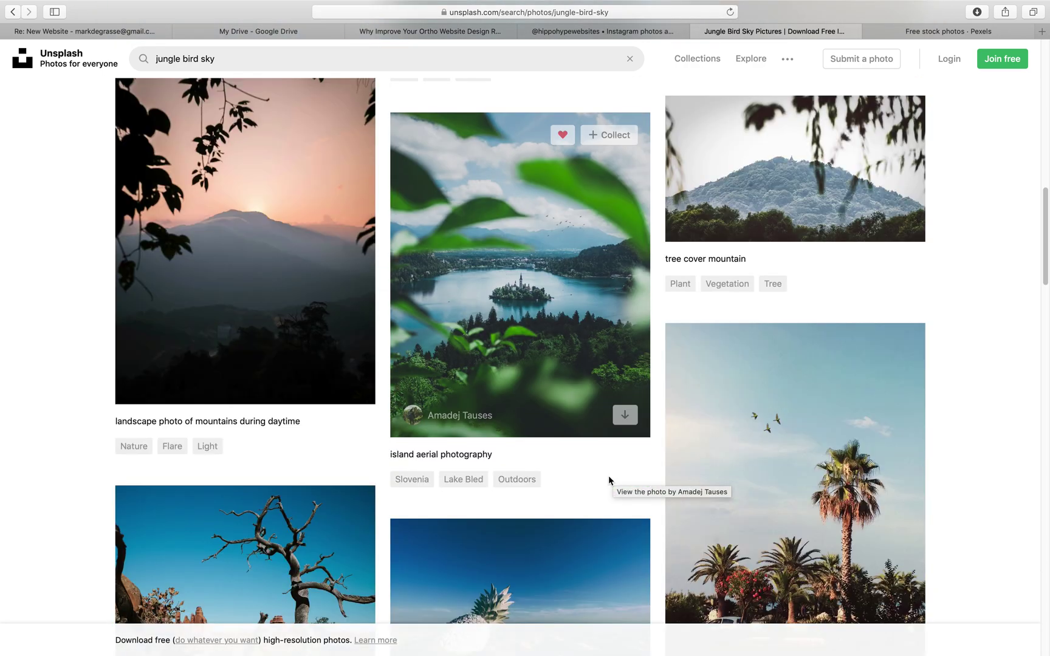
{"action": "scroll", "coordinate": [587, 477], "scroll_direction": "down", "scroll_amount": 15}
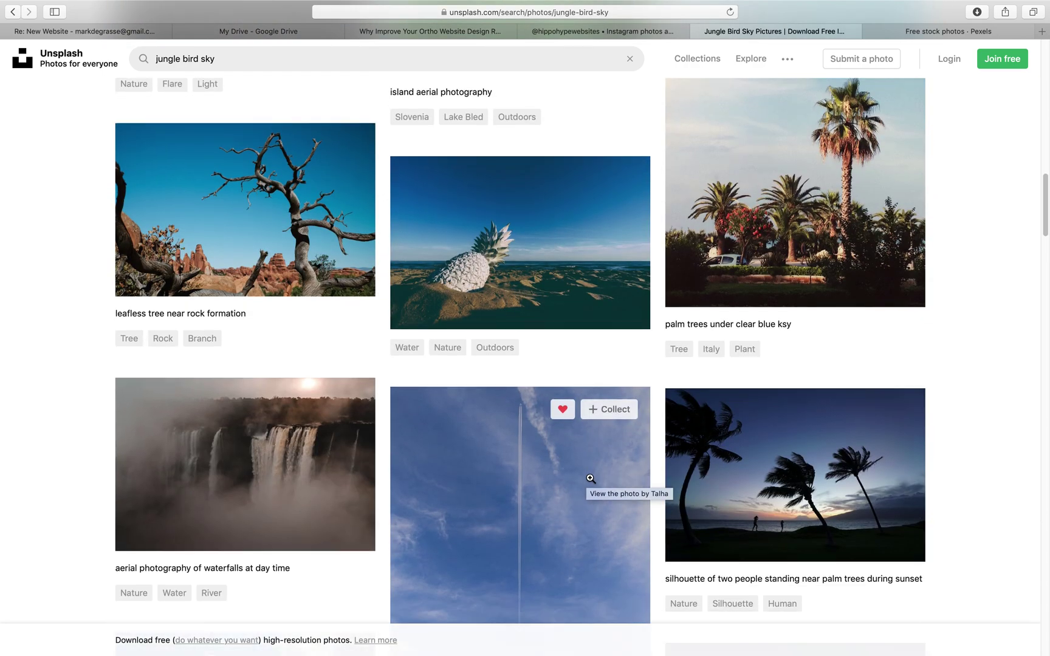
{"action": "scroll", "coordinate": [591, 482], "scroll_direction": "down", "scroll_amount": 15}
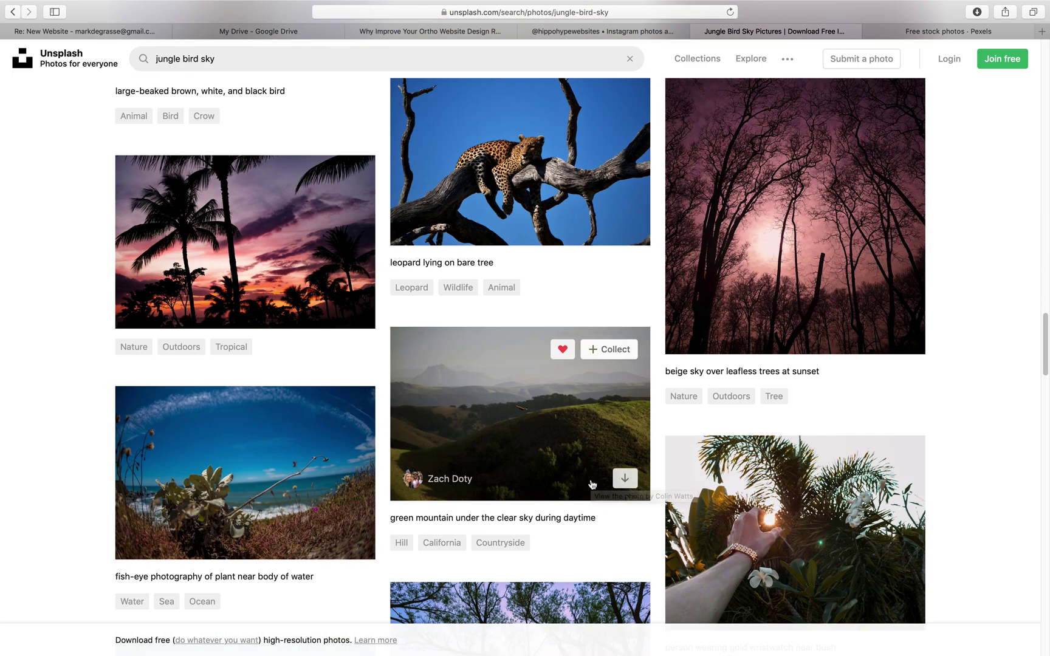
{"action": "scroll", "coordinate": [593, 481], "scroll_direction": "down", "scroll_amount": 14}
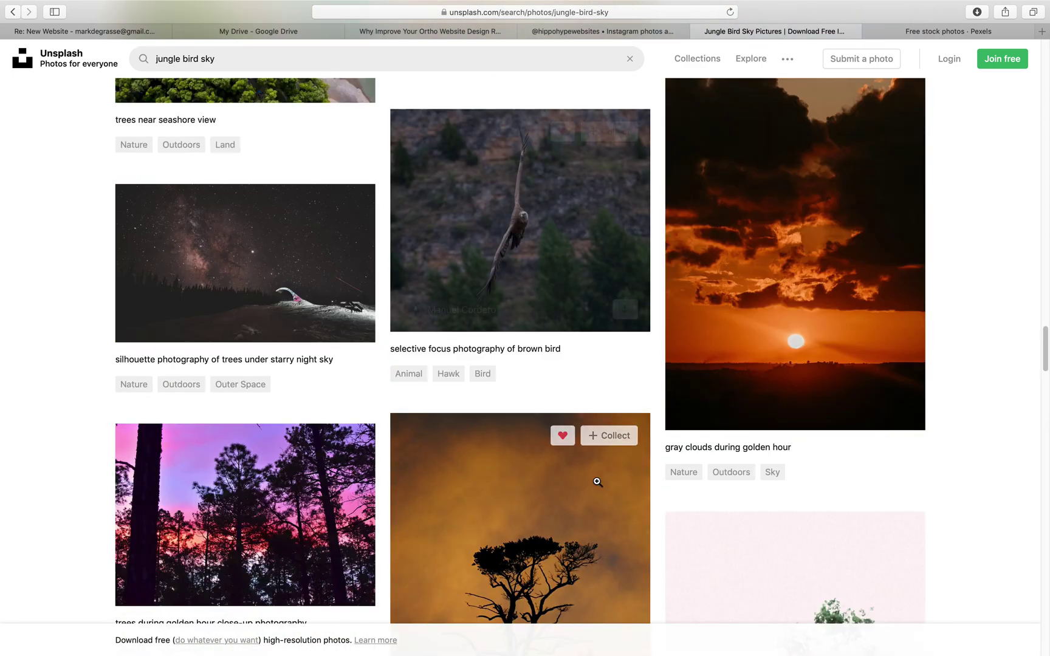
{"action": "scroll", "coordinate": [596, 482], "scroll_direction": "down", "scroll_amount": 9}
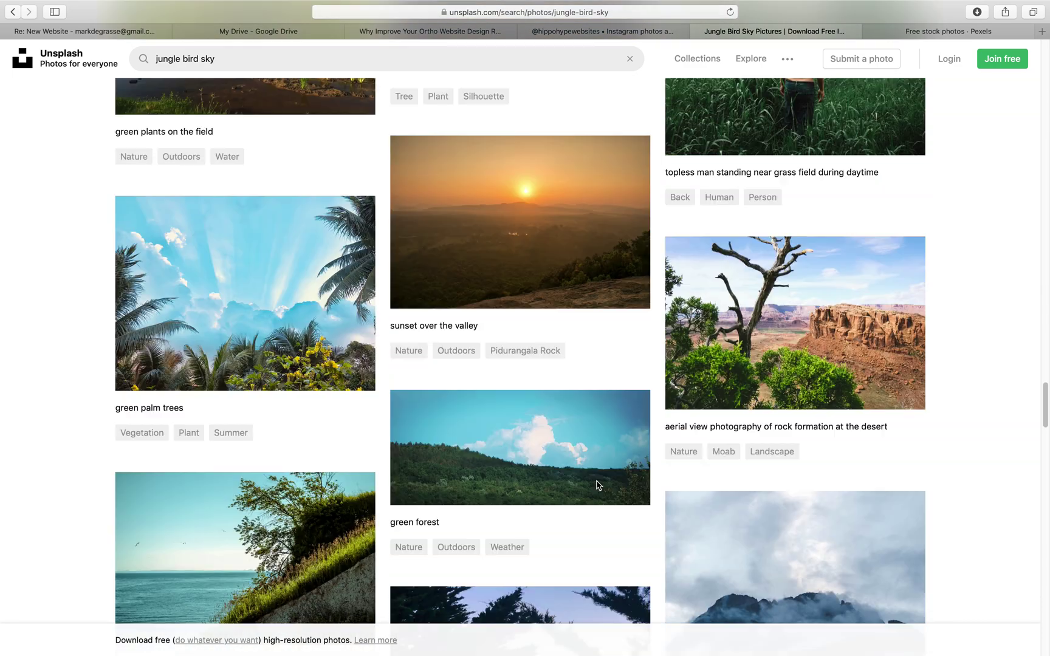
{"action": "scroll", "coordinate": [597, 482], "scroll_direction": "down", "scroll_amount": 18}
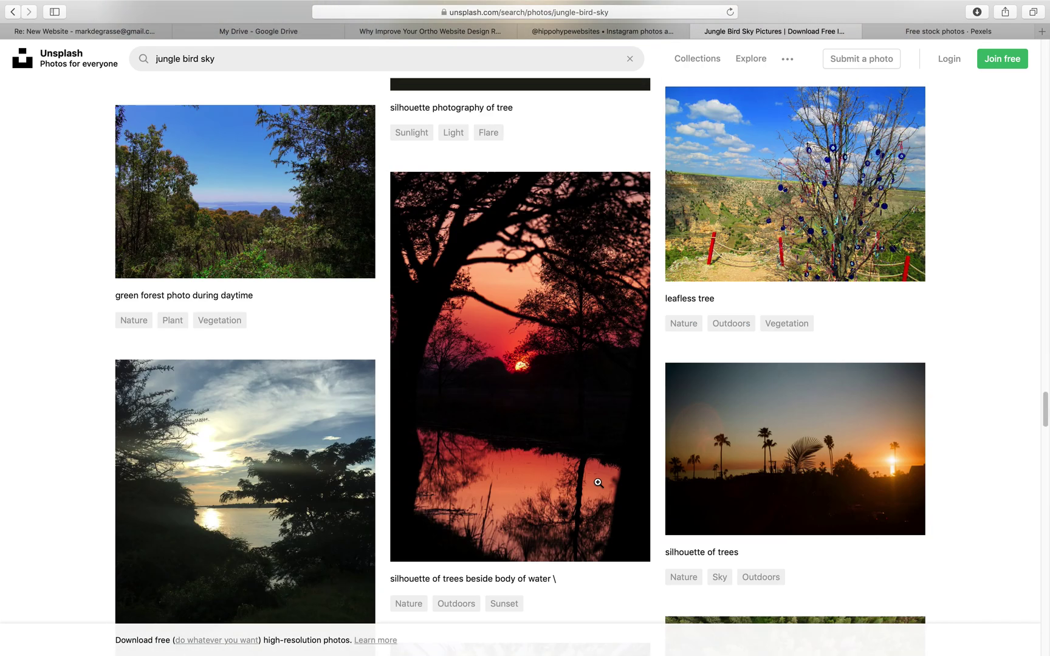
{"action": "scroll", "coordinate": [594, 485], "scroll_direction": "down", "scroll_amount": 20}
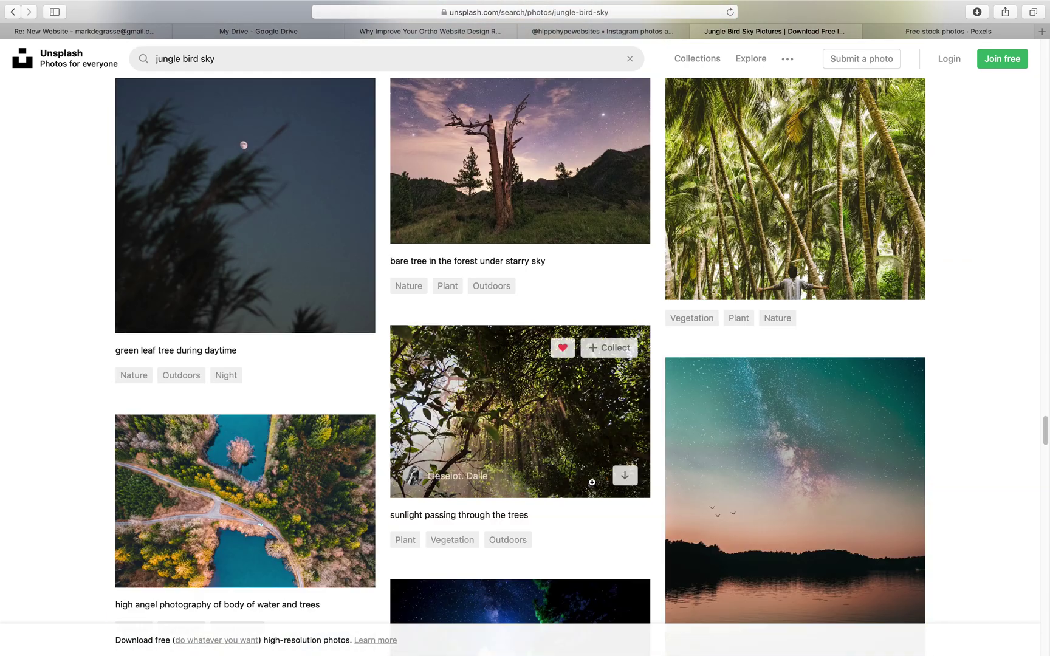
{"action": "scroll", "coordinate": [594, 487], "scroll_direction": "down", "scroll_amount": 20}
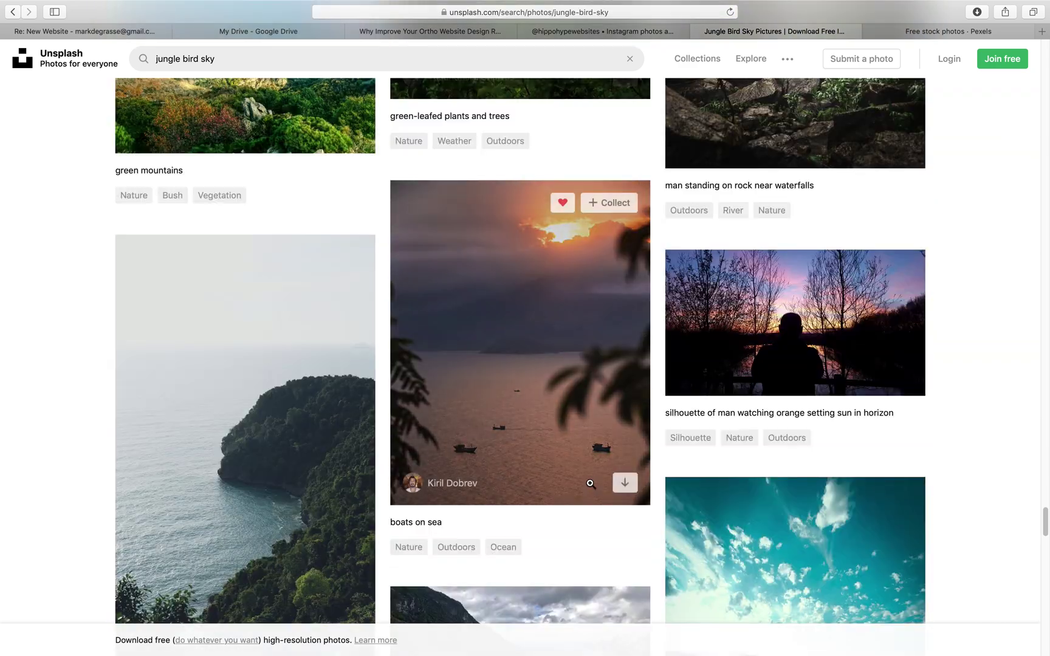
{"action": "scroll", "coordinate": [588, 484], "scroll_direction": "down", "scroll_amount": 20}
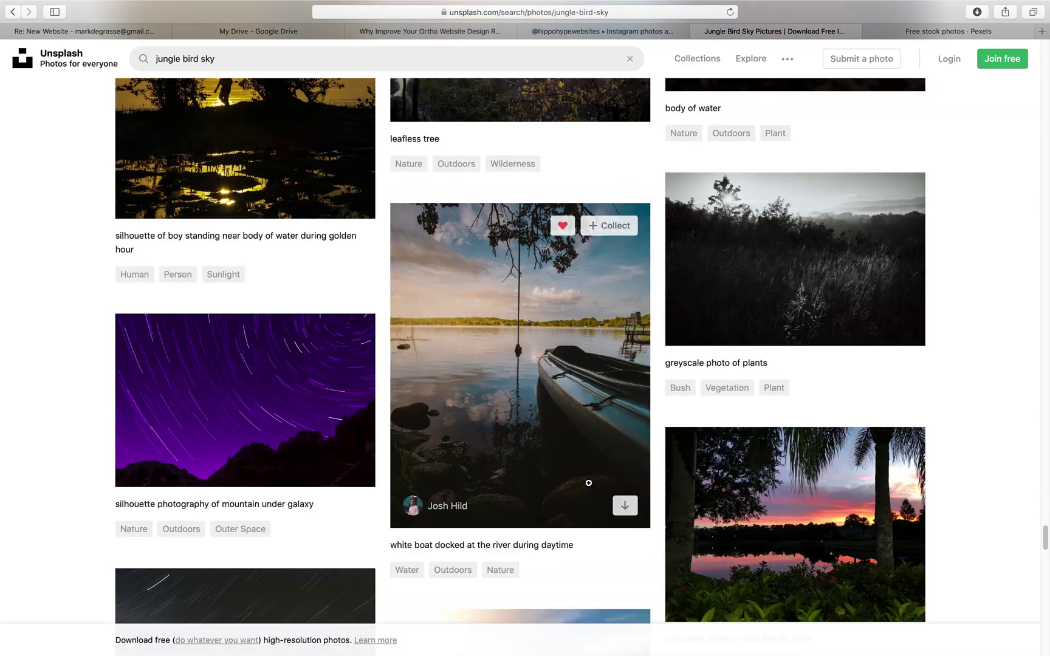
{"action": "scroll", "coordinate": [781, 497], "scroll_direction": "down", "scroll_amount": 20}
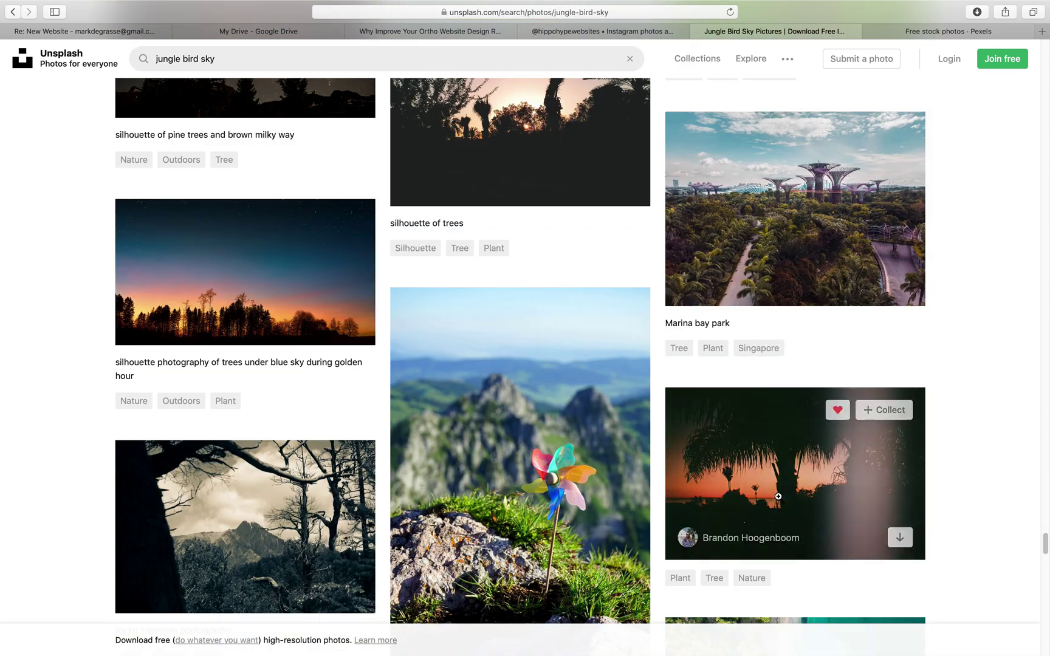
{"action": "scroll", "coordinate": [778, 496], "scroll_direction": "down", "scroll_amount": 20}
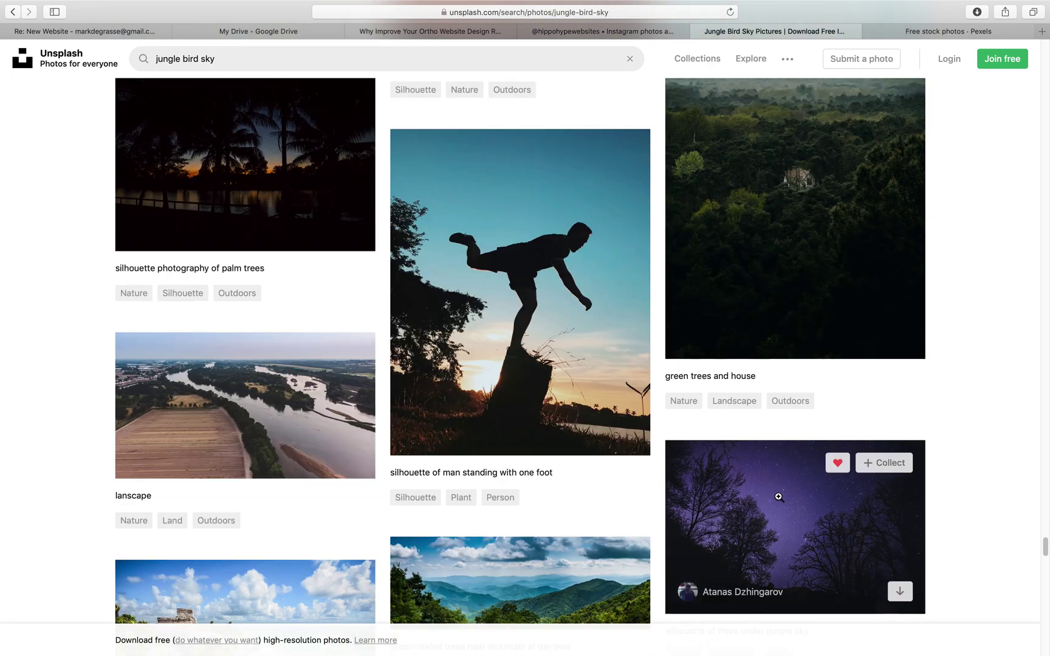
{"action": "scroll", "coordinate": [780, 500], "scroll_direction": "down", "scroll_amount": 20}
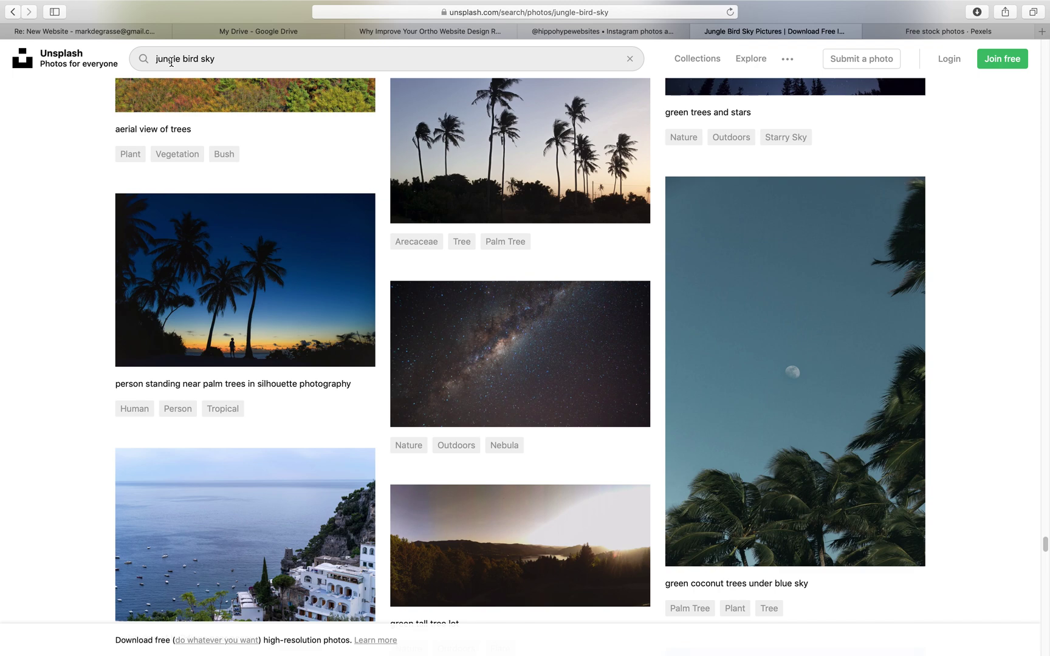
Shorten the Unsplash search to "bird sky", look through the results, and return to the first photos
{"action": "key", "text": "Return"}
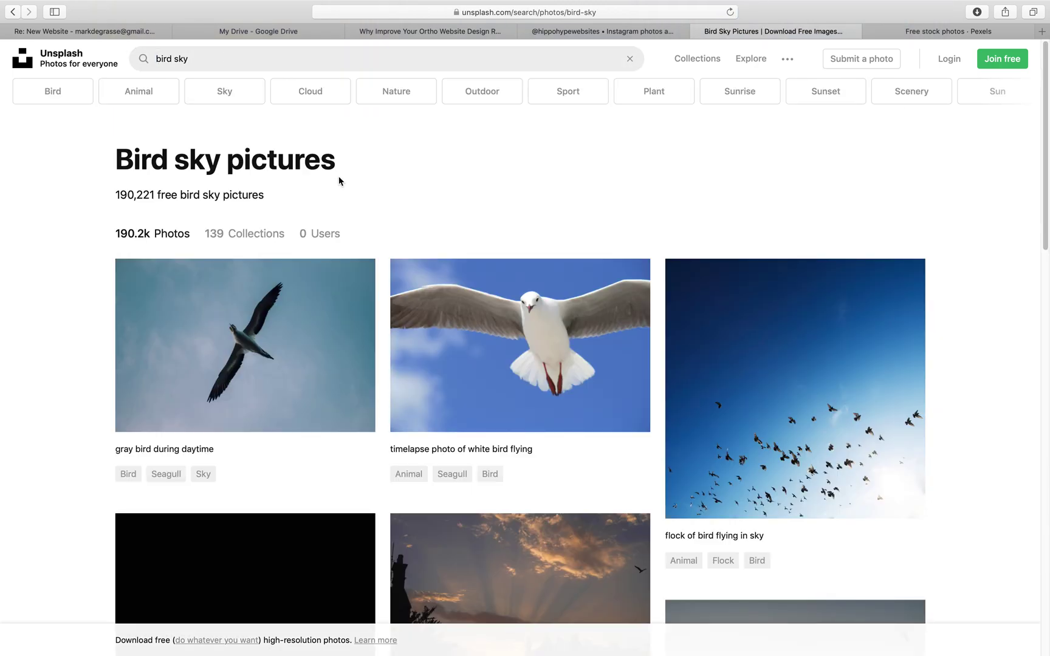
{"action": "scroll", "coordinate": [540, 194], "scroll_direction": "down", "scroll_amount": 5}
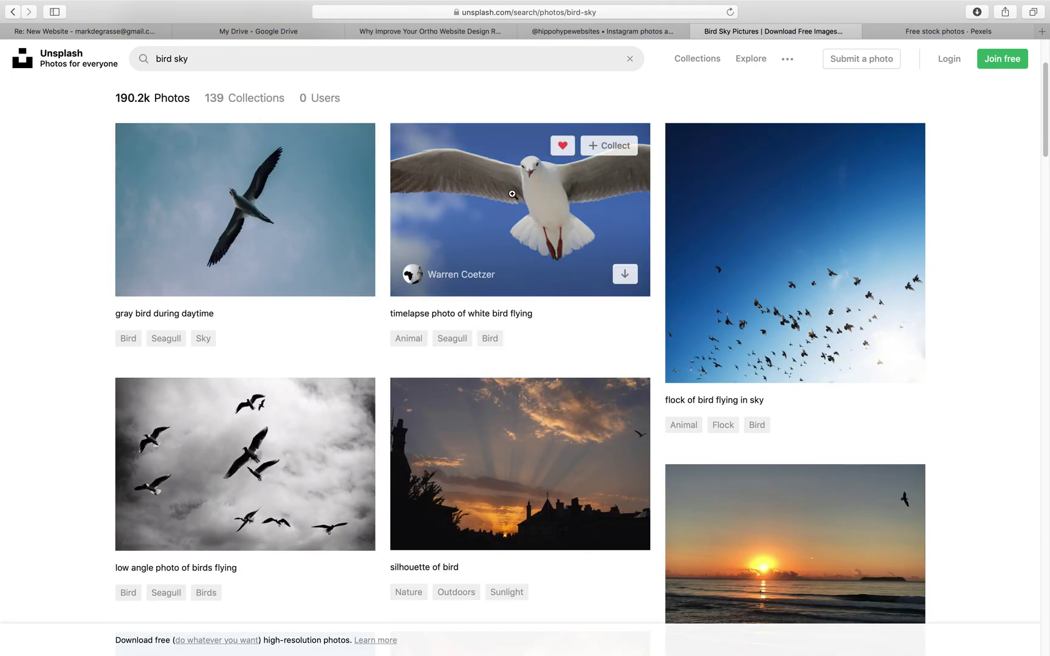
{"action": "scroll", "coordinate": [509, 196], "scroll_direction": "down", "scroll_amount": 12}
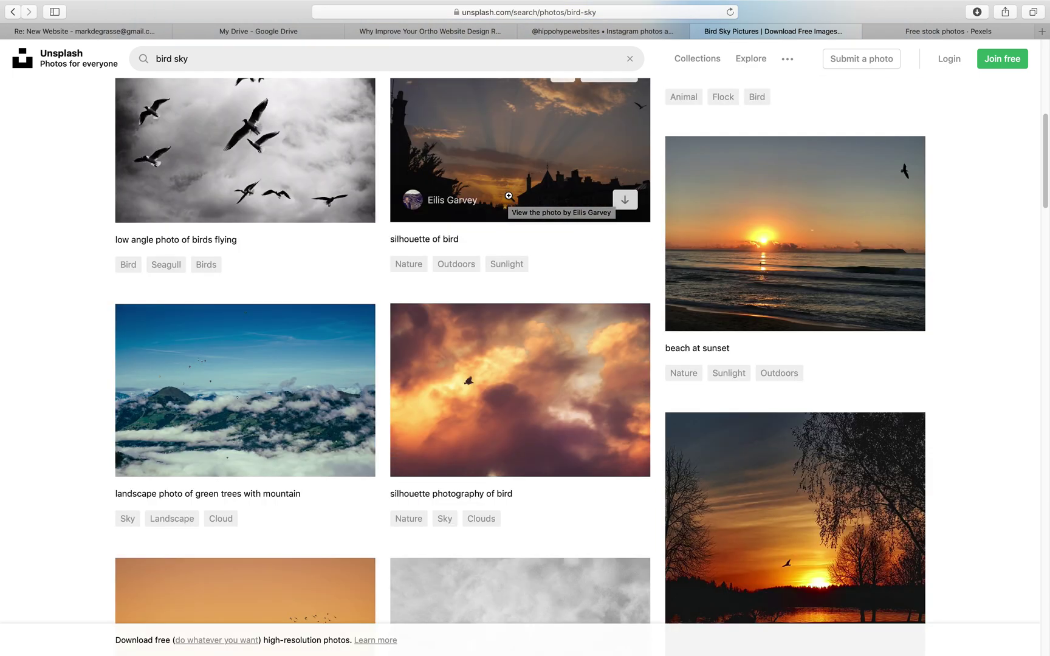
{"action": "scroll", "coordinate": [509, 196], "scroll_direction": "down", "scroll_amount": 15}
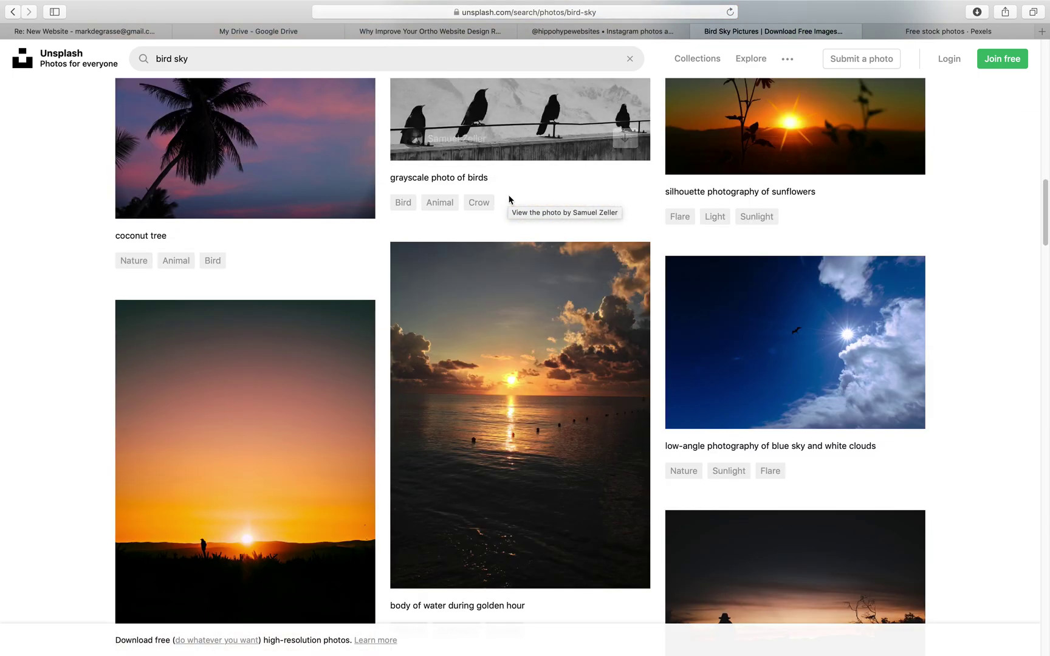
{"action": "scroll", "coordinate": [509, 196], "scroll_direction": "down", "scroll_amount": 15}
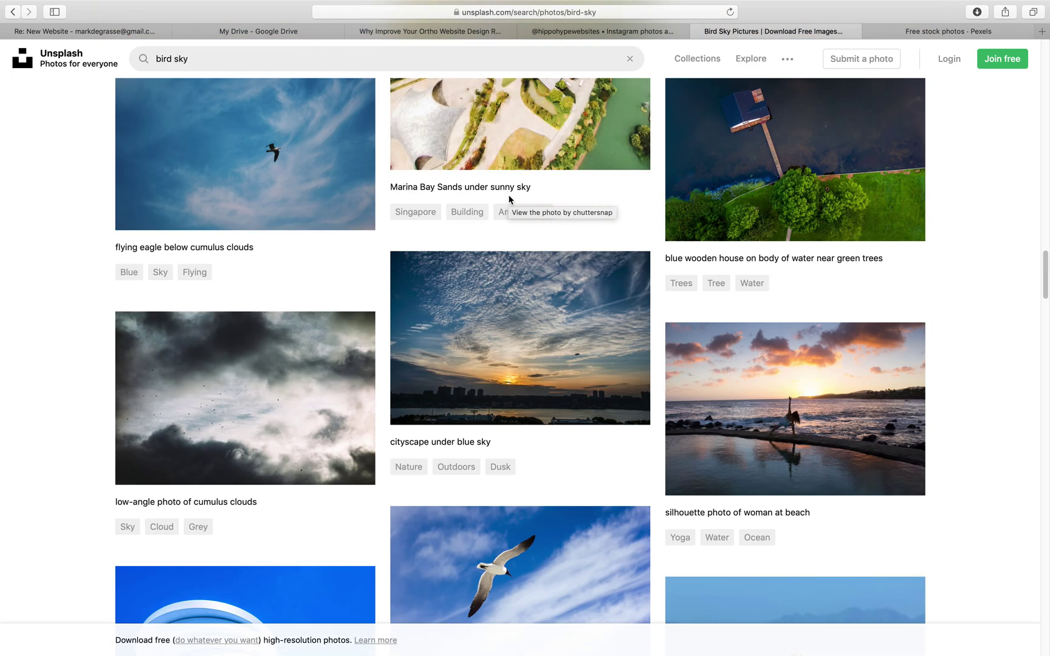
{"action": "scroll", "coordinate": [509, 196], "scroll_direction": "down", "scroll_amount": 12}
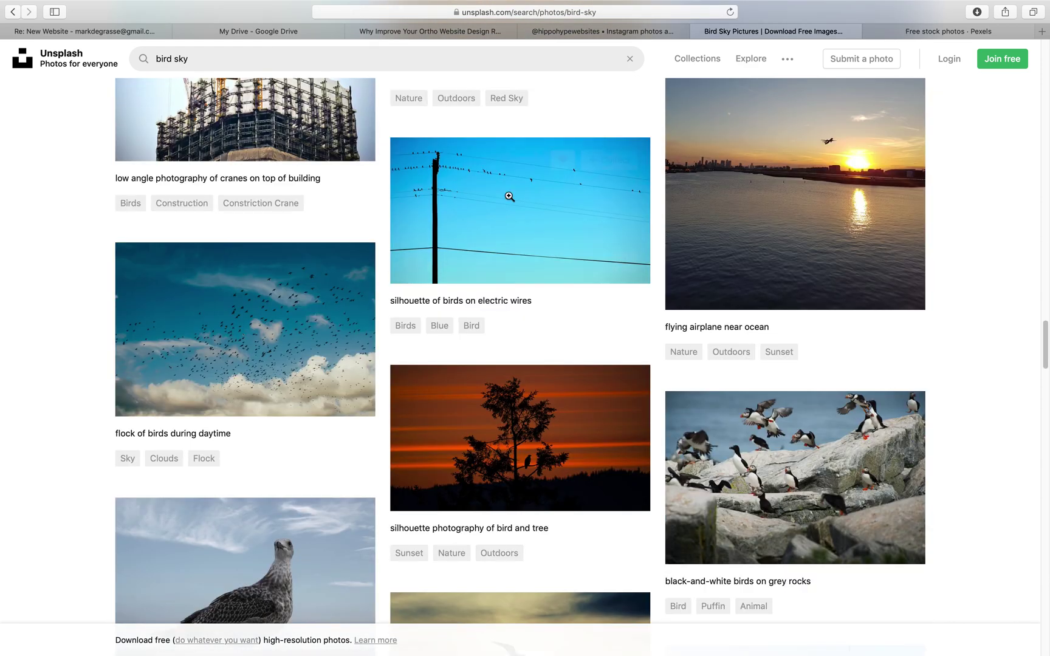
{"action": "scroll", "coordinate": [508, 196], "scroll_direction": "down", "scroll_amount": 4}
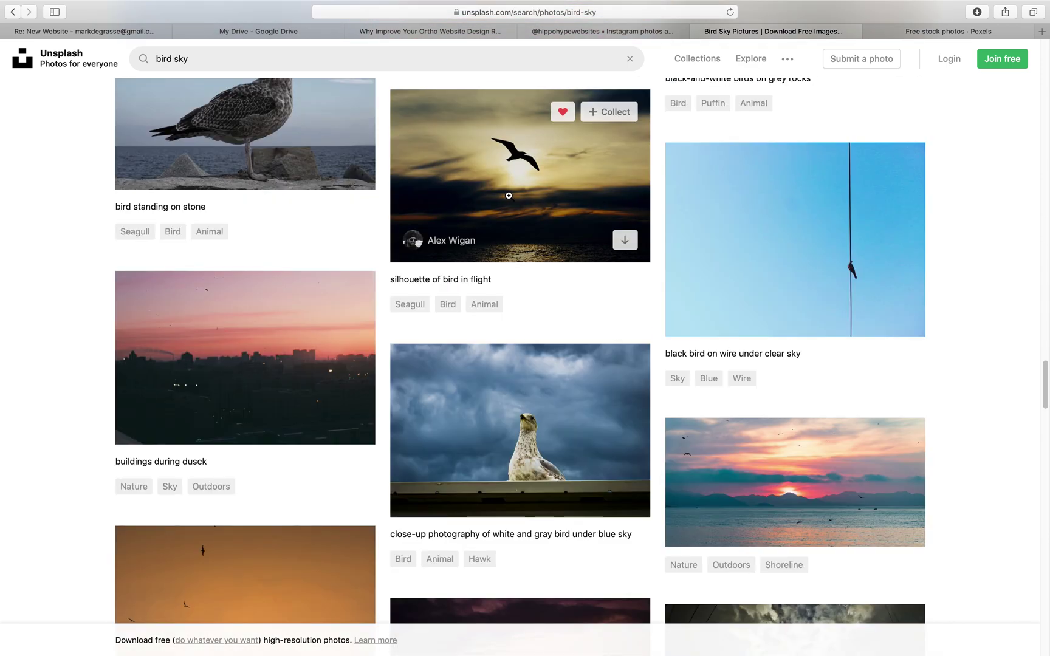
{"action": "scroll", "coordinate": [509, 196], "scroll_direction": "down", "scroll_amount": 15}
{"action": "scroll", "coordinate": [892, 376], "scroll_direction": "down", "scroll_amount": 4}
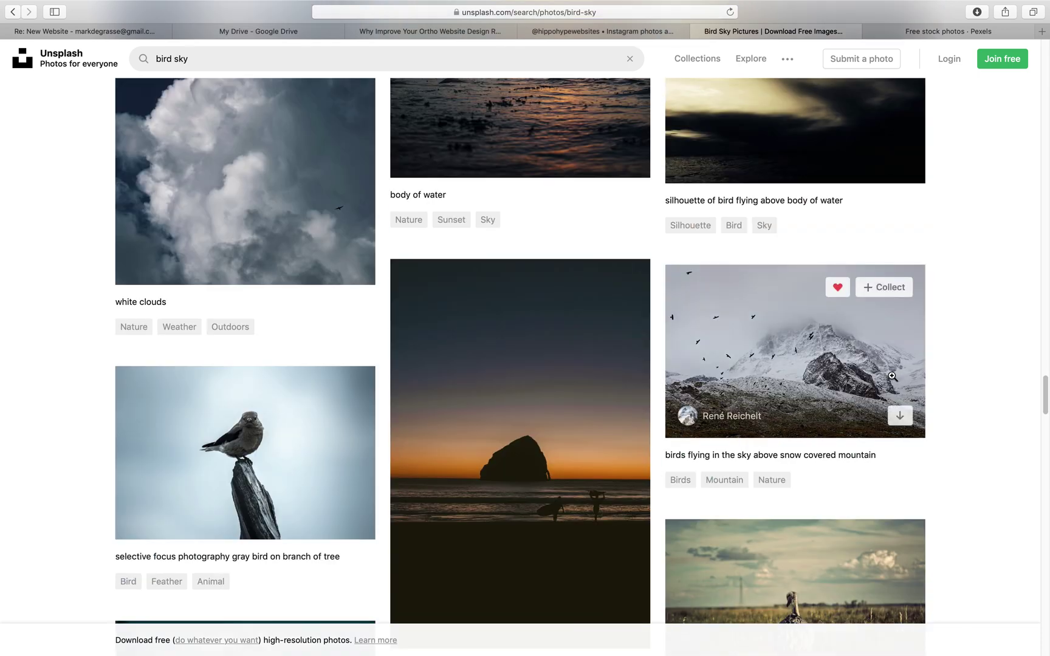
{"action": "scroll", "coordinate": [892, 376], "scroll_direction": "down", "scroll_amount": 1}
{"action": "left_click_drag", "start_coordinate": [1045, 409], "coordinate": [996, 73]}
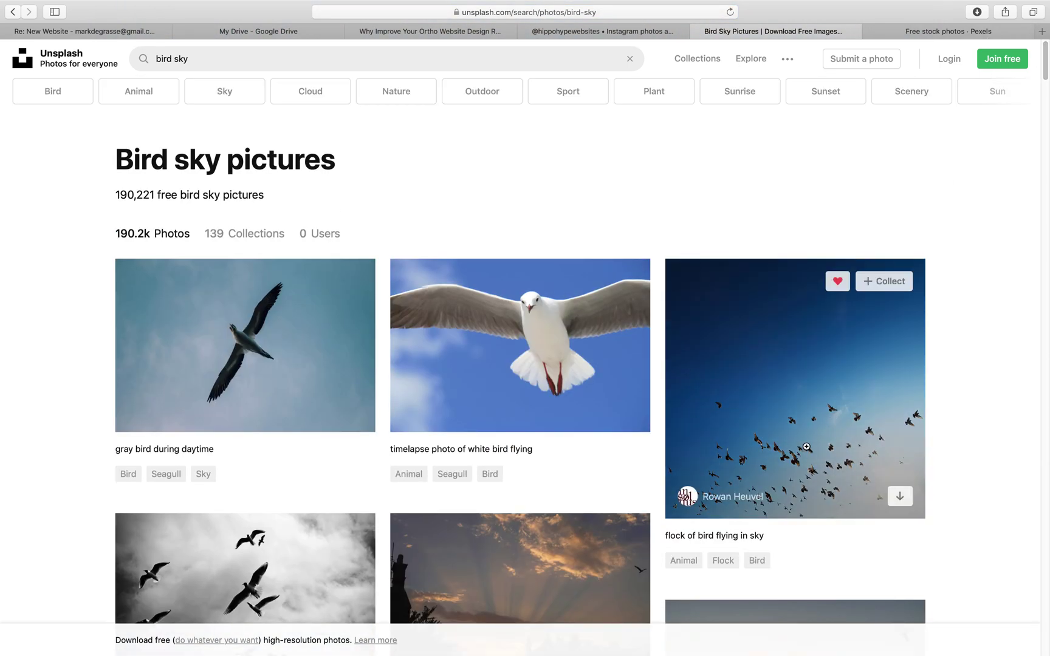
Open the photo of a bird flock in a deep blue sky, copy the image, and switch to Photoshop
{"action": "left_click", "coordinate": [798, 425]}
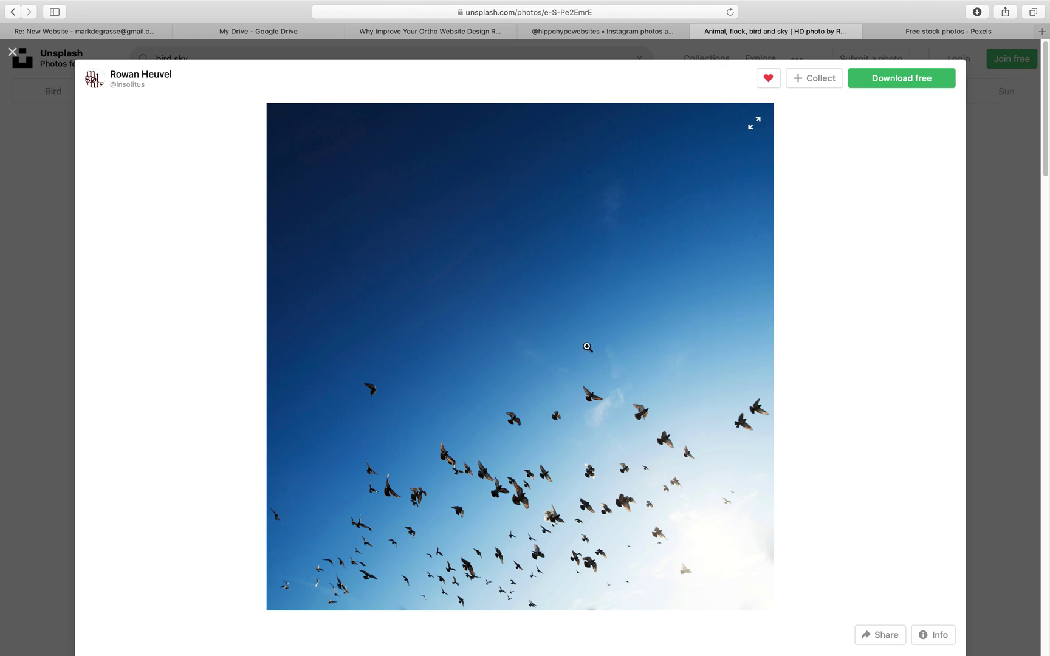
{"action": "scroll", "coordinate": [525, 350], "scroll_direction": "down", "scroll_amount": 5}
{"action": "scroll", "coordinate": [499, 433], "scroll_direction": "up", "scroll_amount": 5}
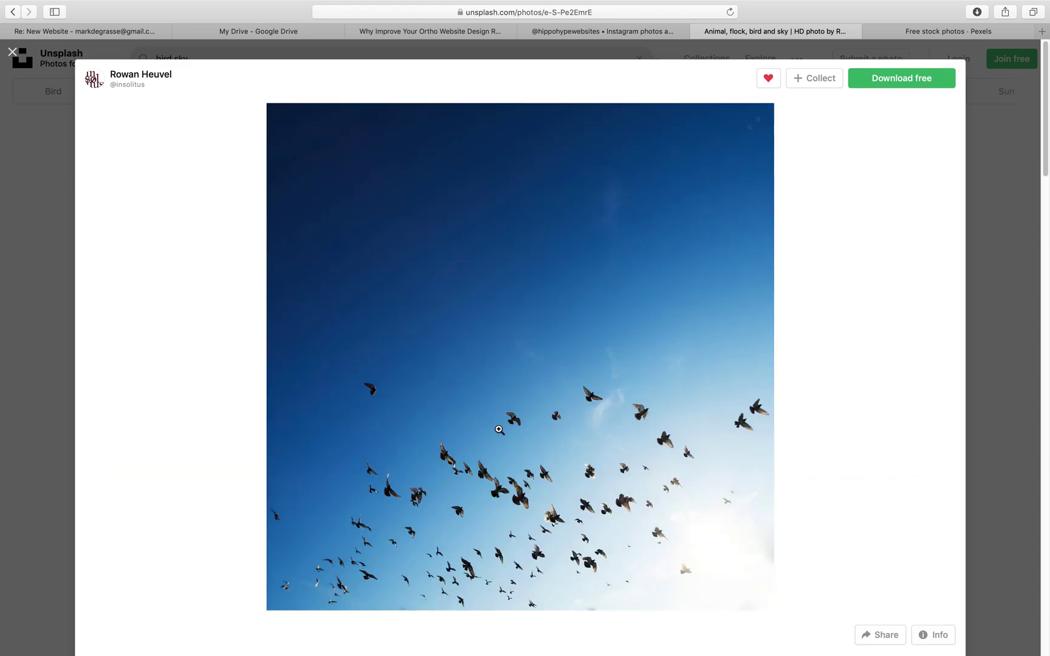
{"action": "right_click", "coordinate": [507, 287]}
{"action": "left_click", "coordinate": [547, 379]}
{"action": "key", "text": "ctrl+Left"}
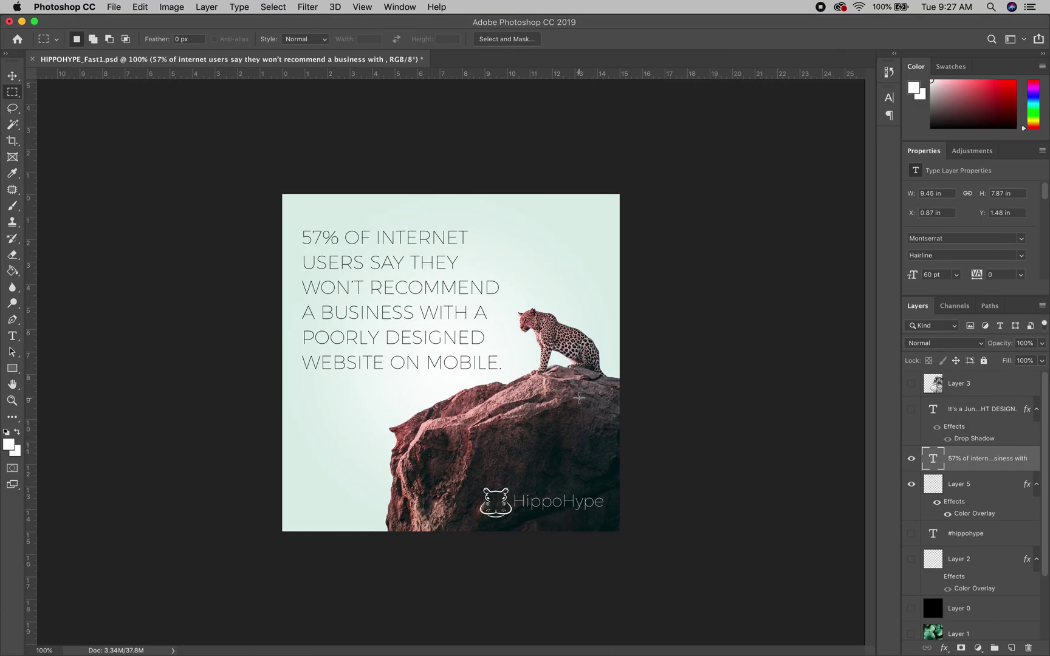
Paste the copied bird flock photo as a new layer directly above the leopard layer, beneath the headline and logo
{"action": "scroll", "coordinate": [958, 608], "scroll_direction": "down", "scroll_amount": 3}
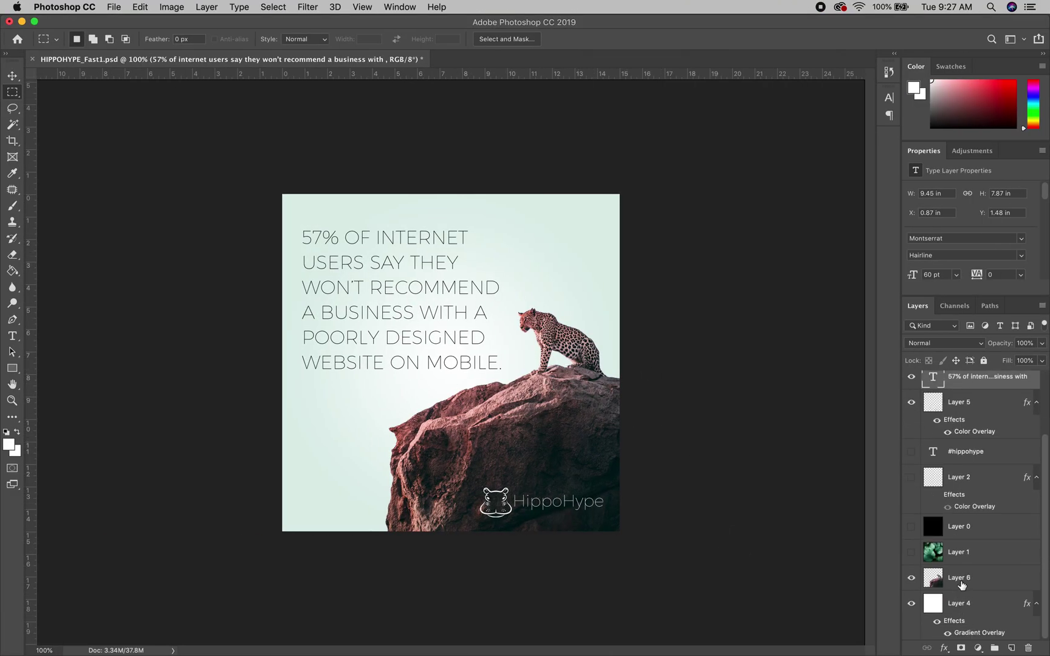
{"action": "left_click", "coordinate": [967, 600]}
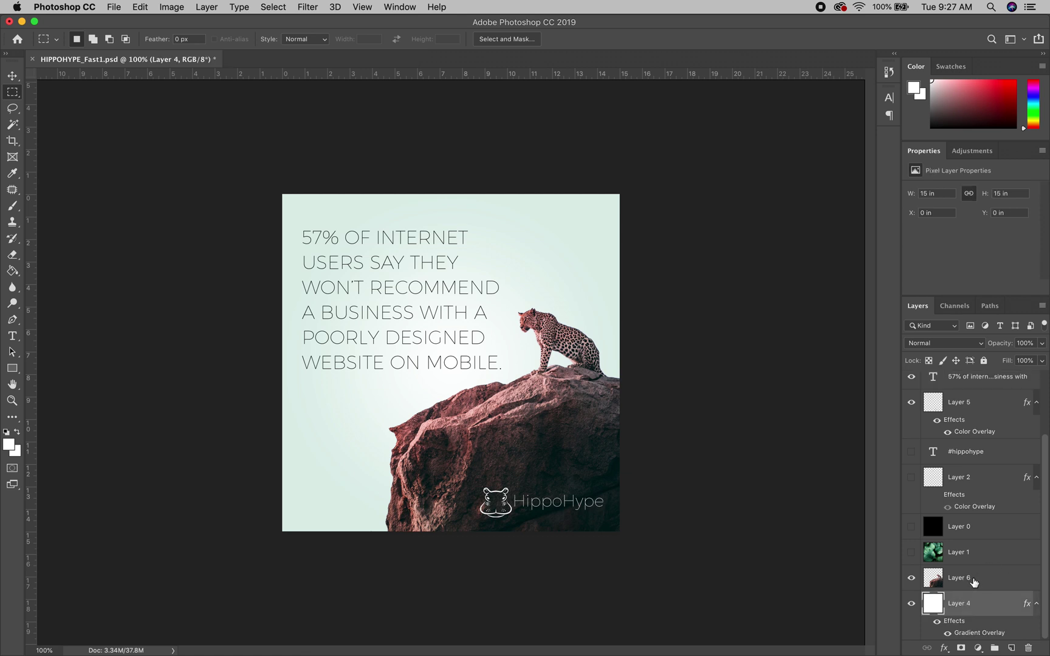
{"action": "left_click", "coordinate": [978, 582]}
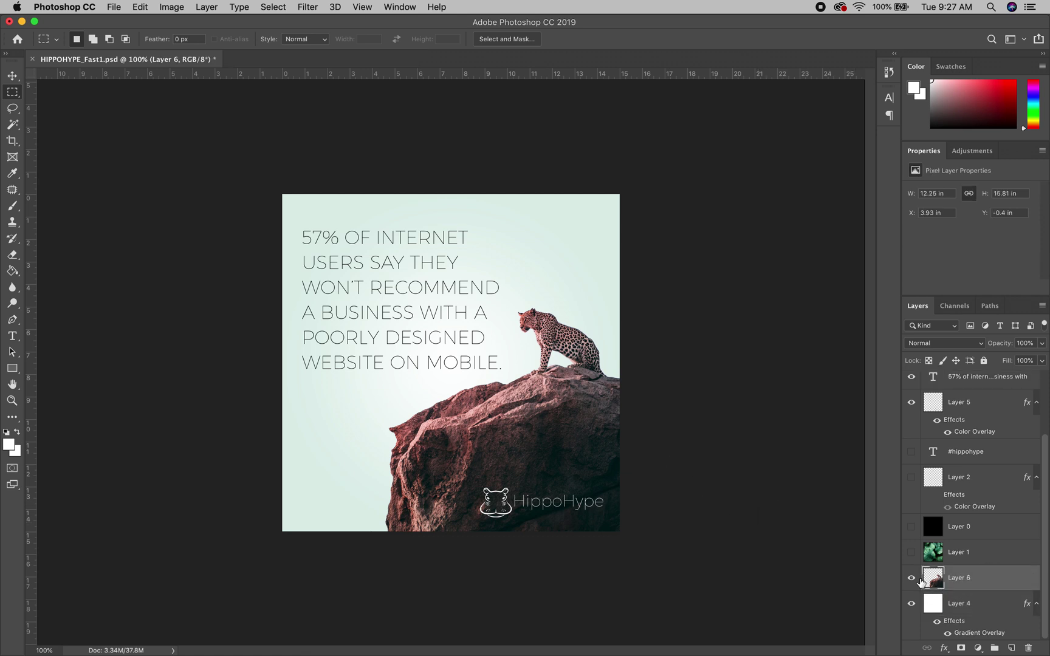
{"action": "key", "text": "super+v"}
{"action": "left_click", "coordinate": [635, 362]}
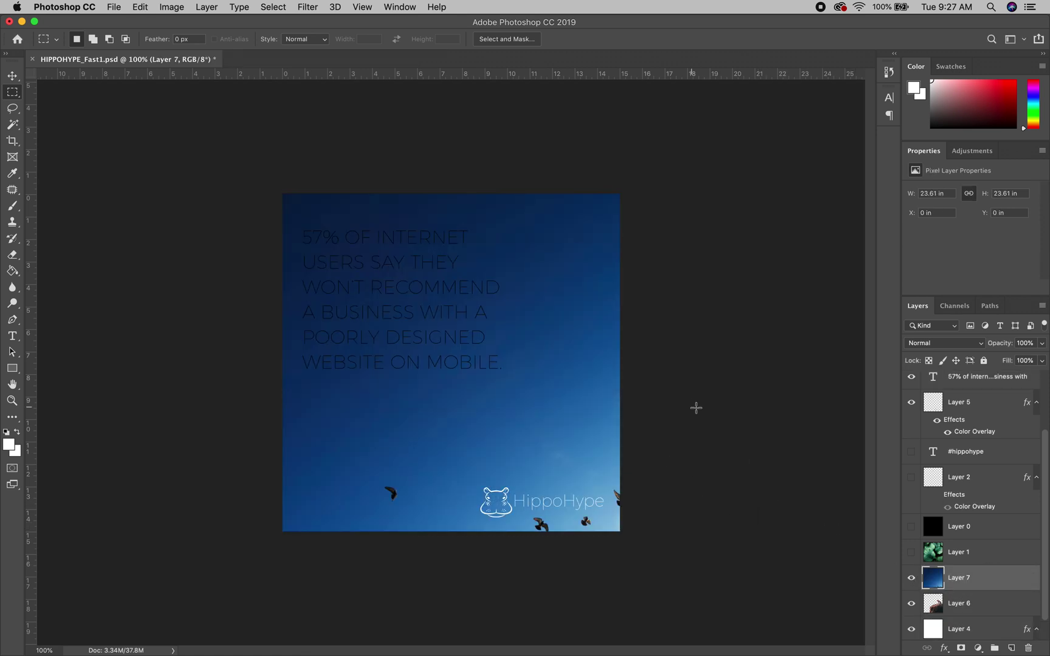
Scale the bird photo down to about 15.3 in square so it fits the canvas, and hide the leopard layer
{"action": "left_click", "coordinate": [18, 78]}
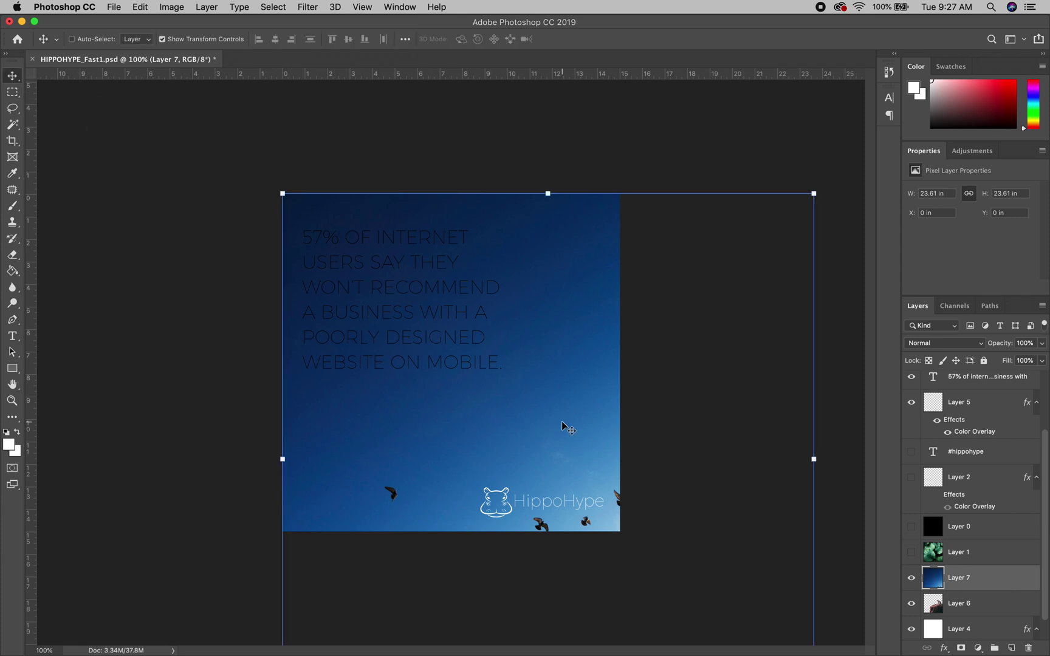
{"action": "scroll", "coordinate": [552, 426], "scroll_direction": "down", "scroll_amount": 5}
{"action": "key", "text": "super+1"}
{"action": "key", "text": "super+0"}
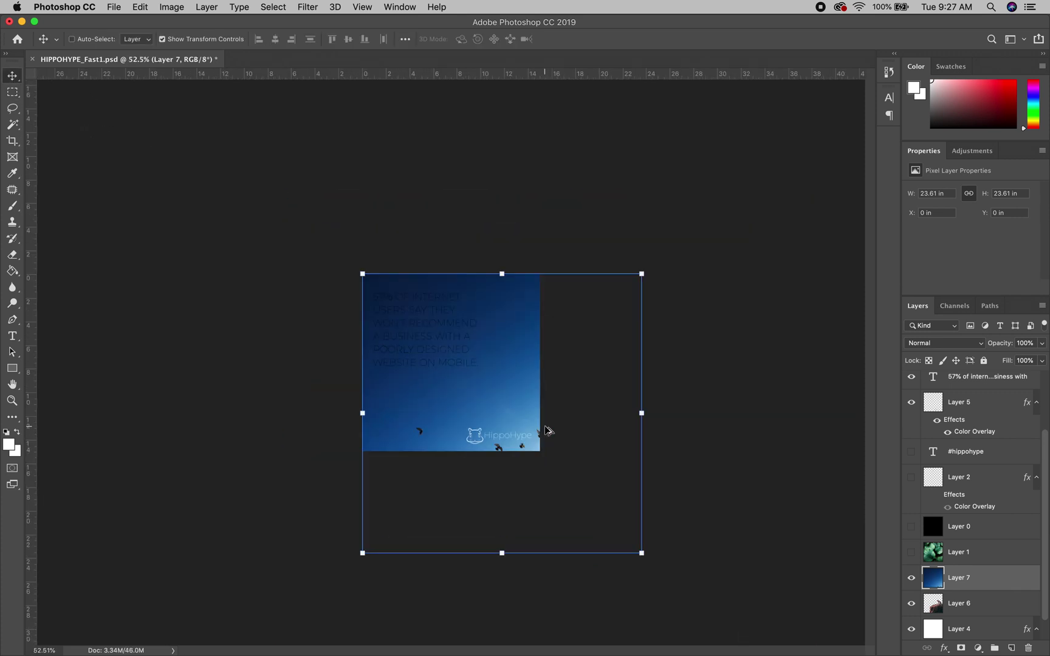
{"action": "left_click_drag", "start_coordinate": [637, 549], "coordinate": [551, 440]}
{"action": "key", "text": "Return"}
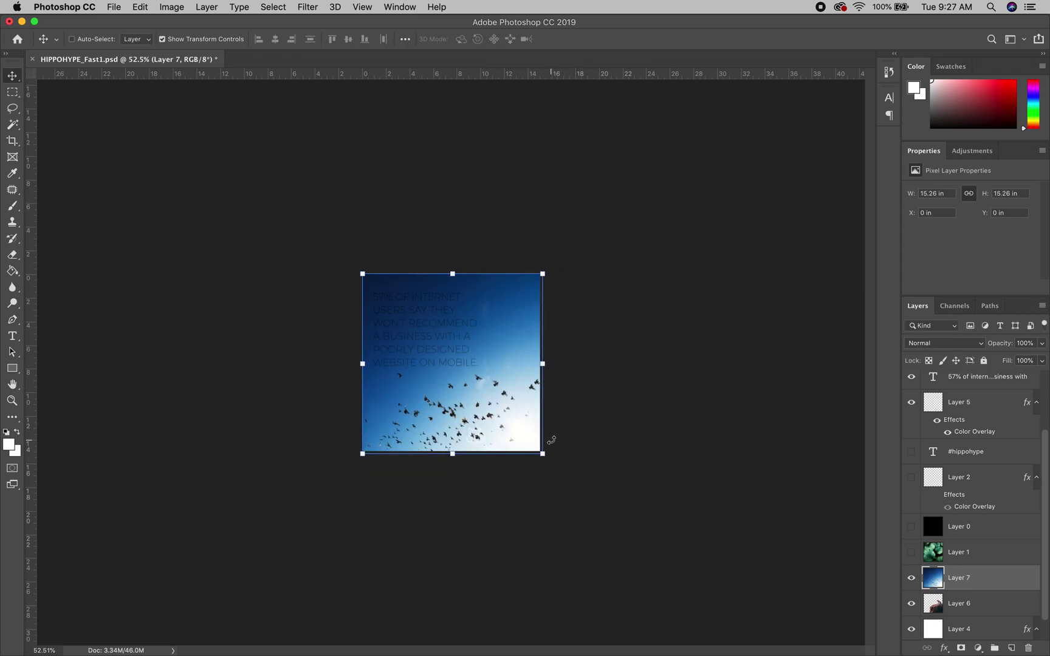
{"action": "key", "text": "super+0"}
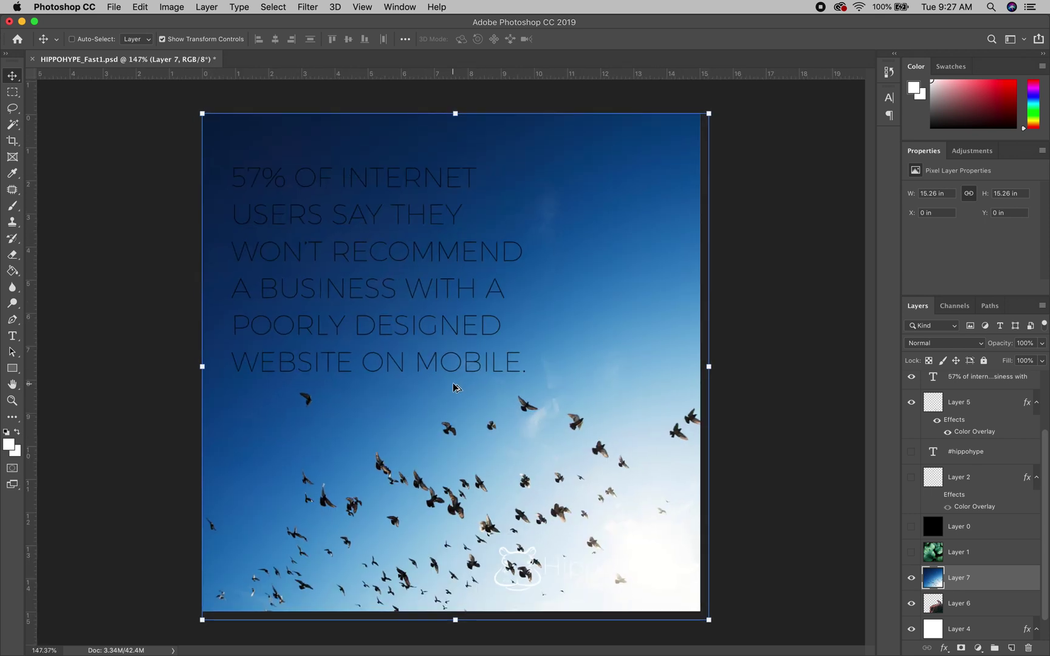
{"action": "left_click", "coordinate": [953, 553]}
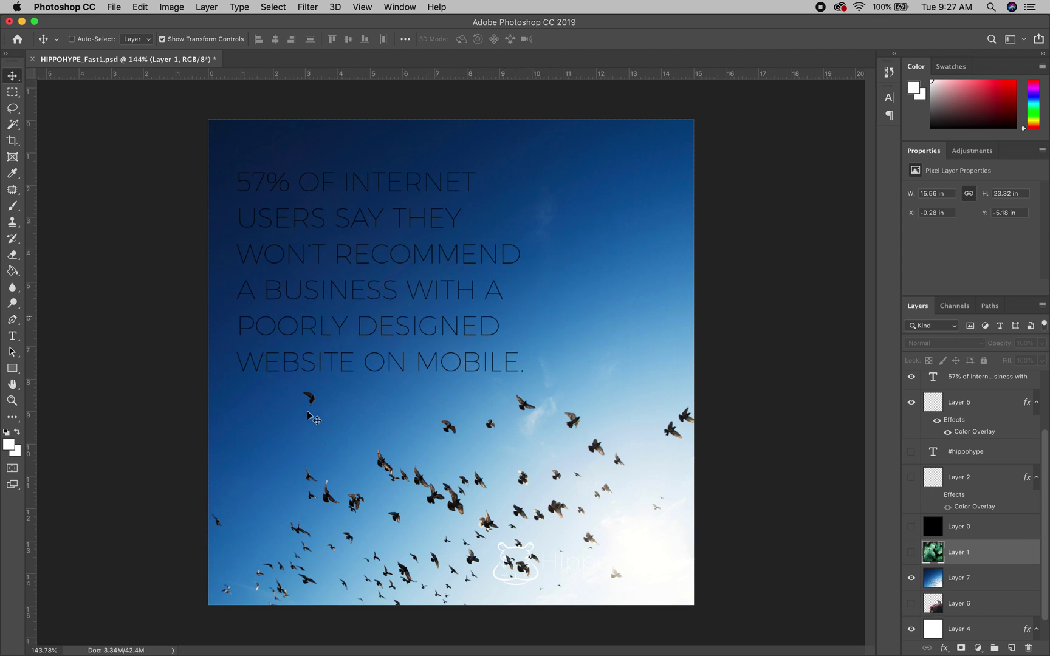
Move the HippoHype logo slightly closer to the canvas's lower-right corner and turn off its Color Overlay effect
{"action": "scroll", "coordinate": [937, 613], "scroll_direction": "up", "scroll_amount": 4}
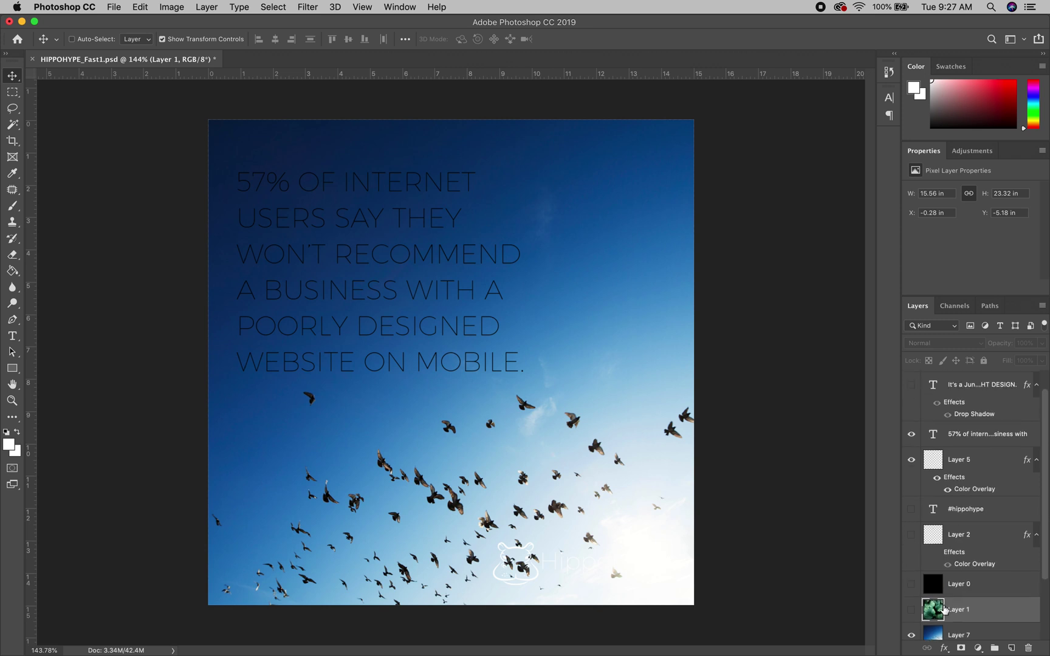
{"action": "left_click", "coordinate": [958, 490]}
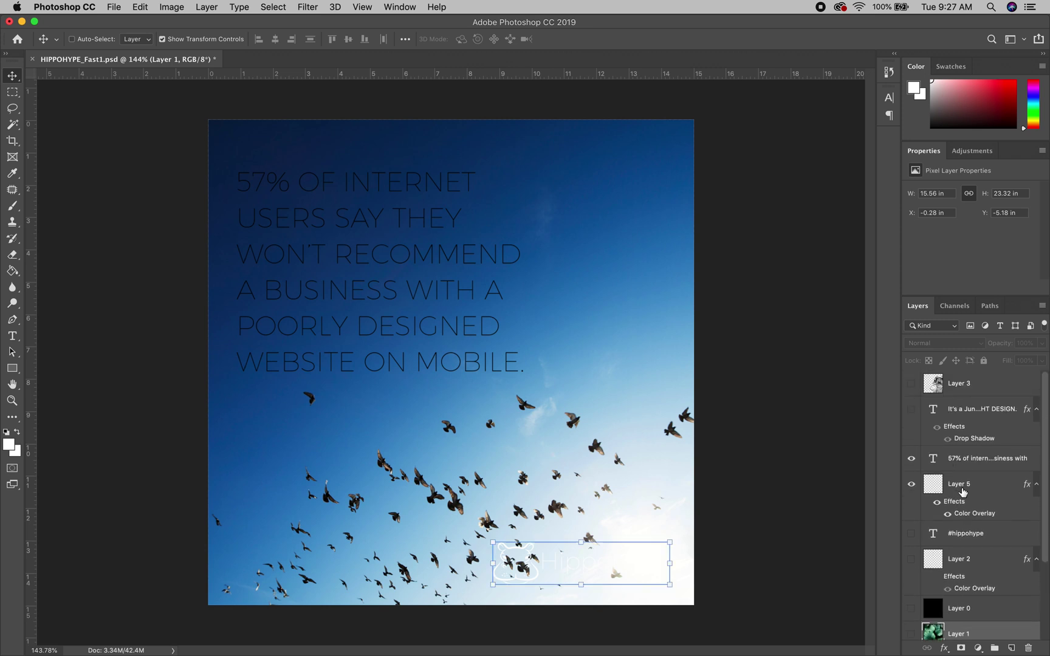
{"action": "left_click_drag", "start_coordinate": [619, 577], "coordinate": [626, 585]}
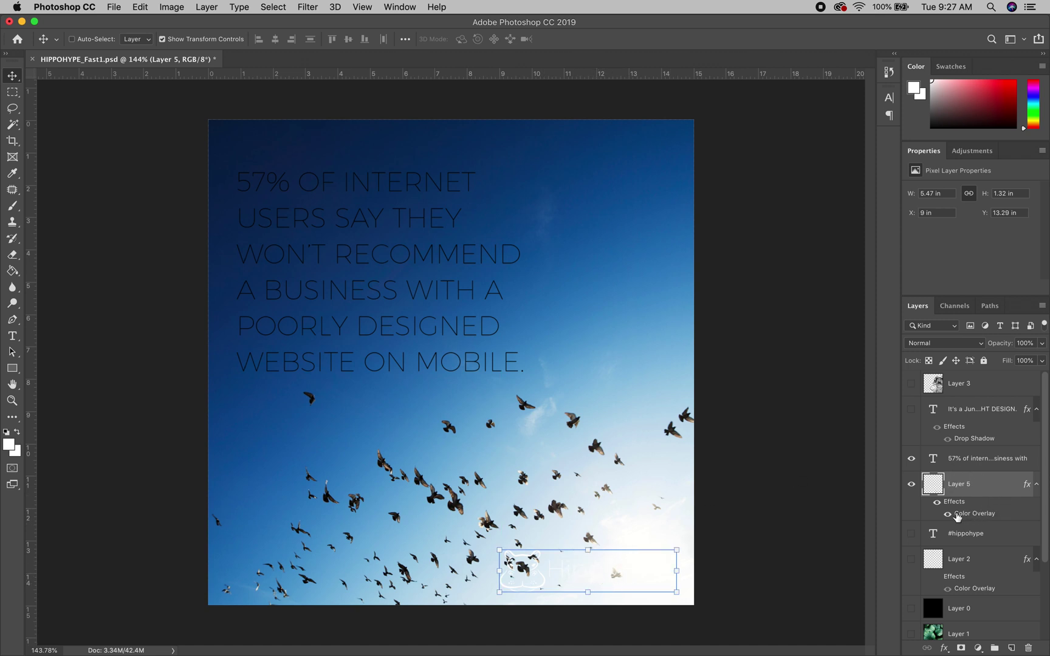
{"action": "left_click", "coordinate": [947, 515]}
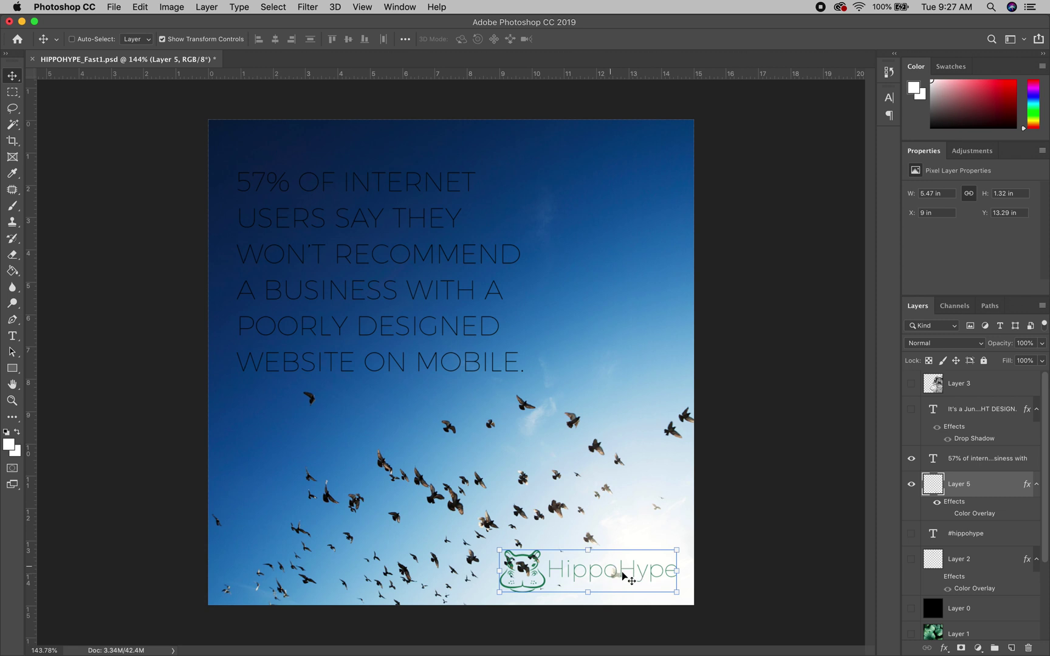
Add a white Outer Glow to the HippoHype logo layer with 100% opacity, 16% spread and a size of 237 px
{"action": "double_click", "coordinate": [1001, 488]}
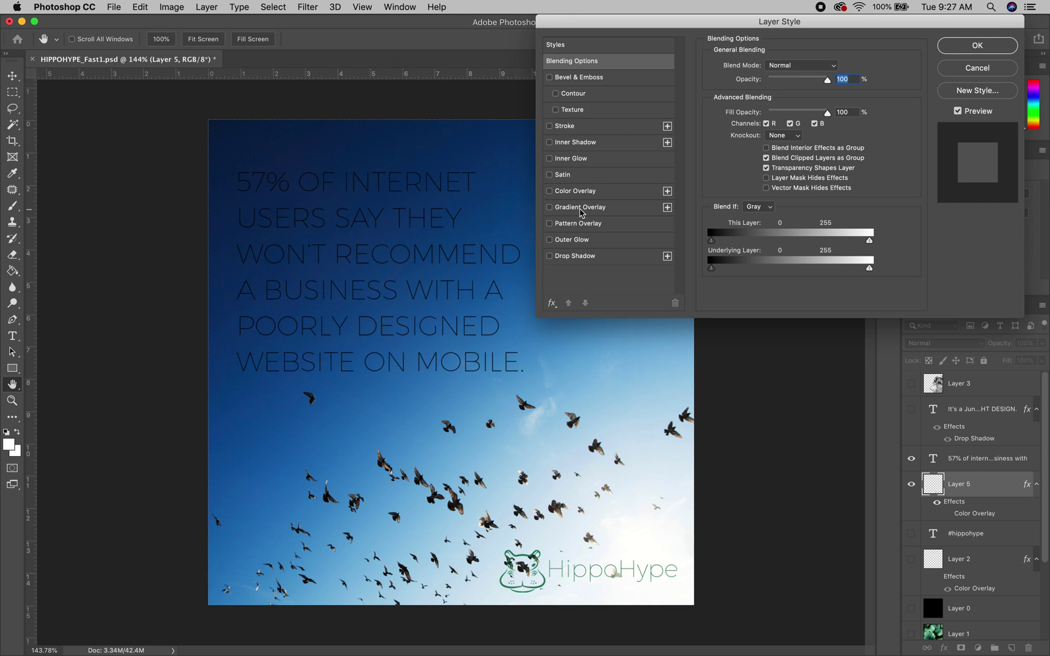
{"action": "left_click", "coordinate": [574, 242]}
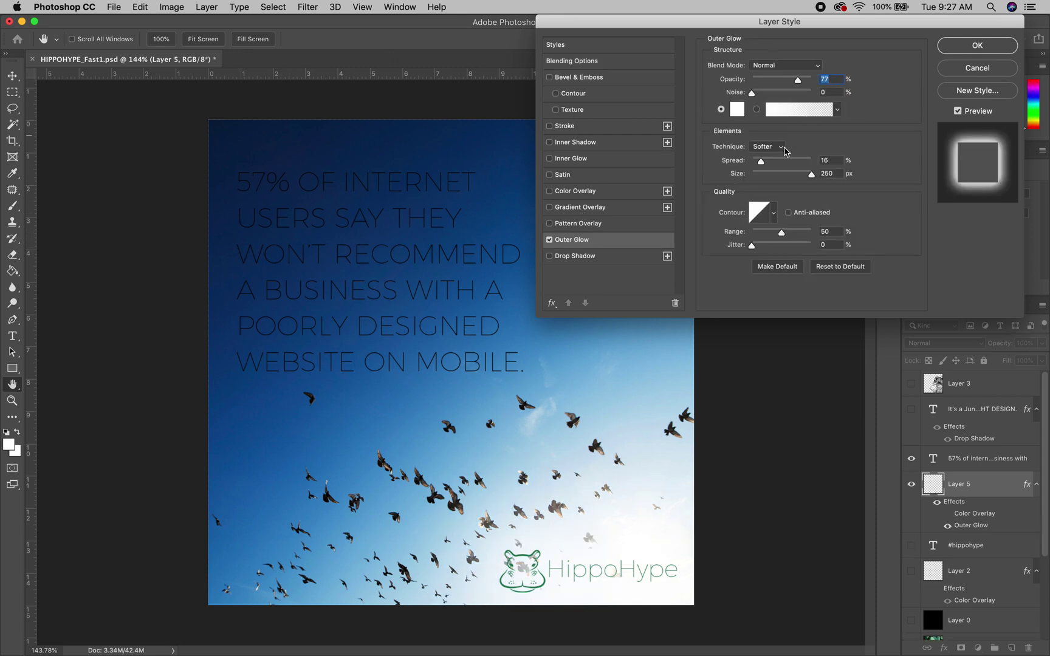
{"action": "left_click", "coordinate": [783, 175]}
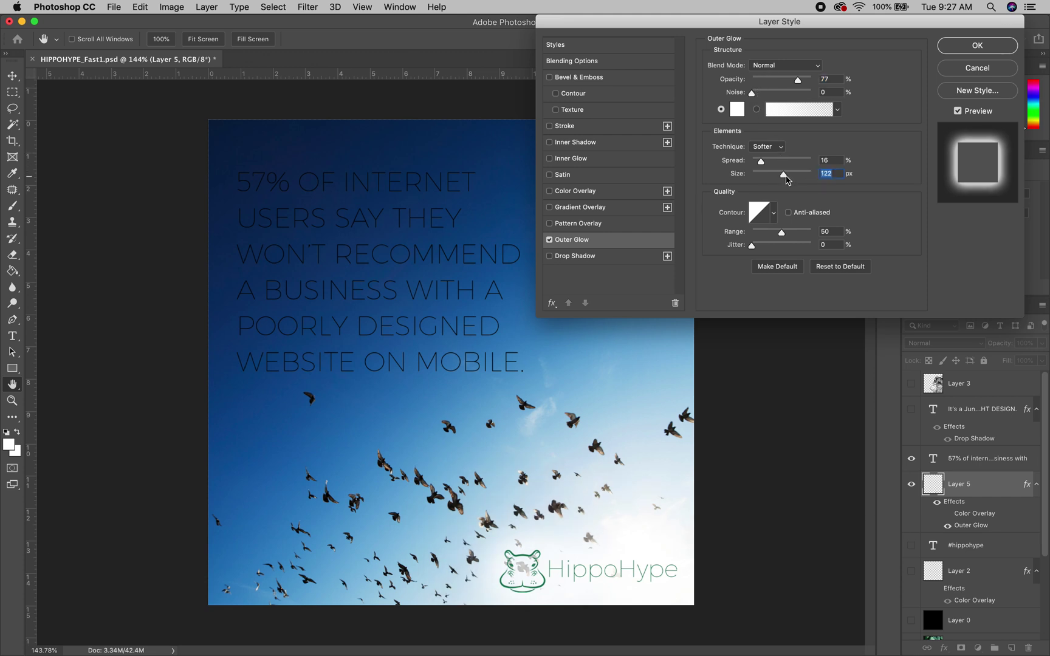
{"action": "left_click_drag", "start_coordinate": [777, 176], "coordinate": [809, 174]}
{"action": "left_click_drag", "start_coordinate": [805, 80], "coordinate": [816, 80]}
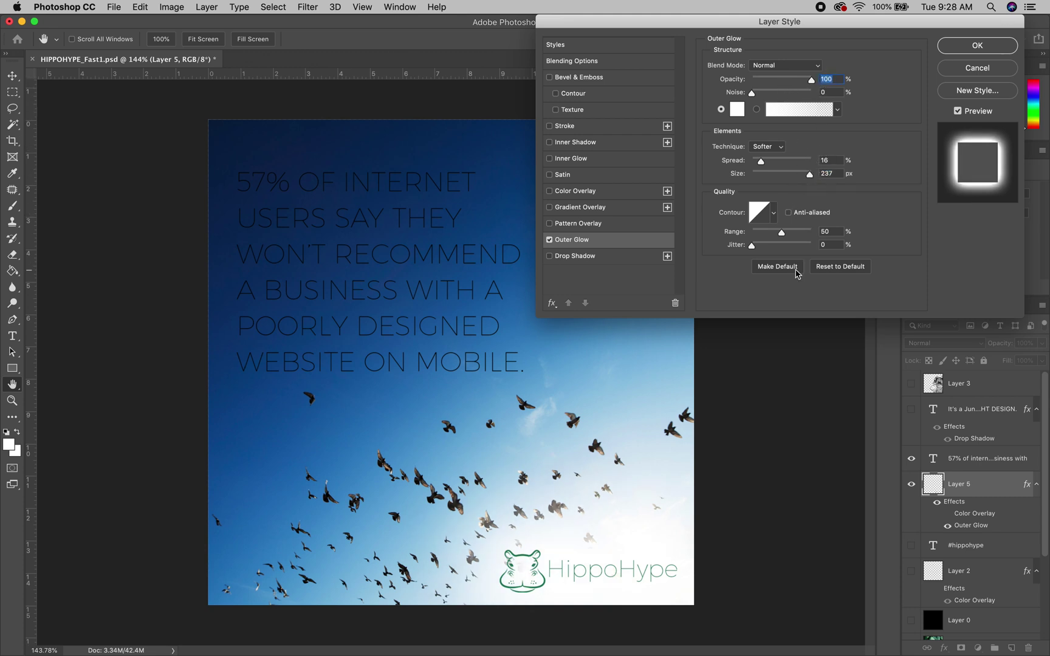
{"action": "left_click", "coordinate": [968, 53]}
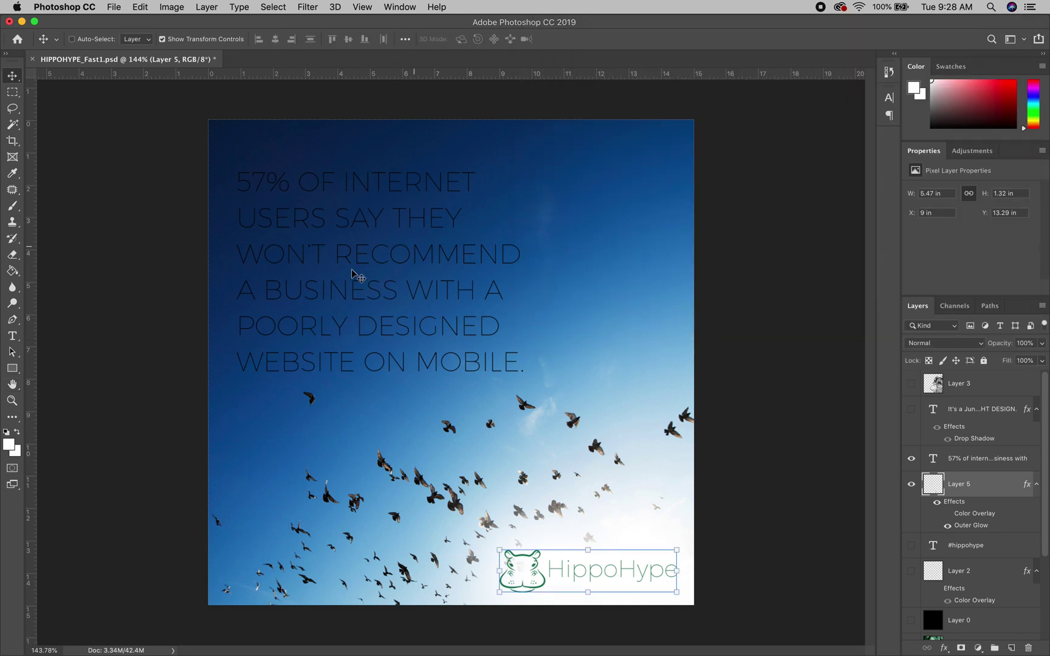
Change the color of the "57% of internet users" headline text to white (ffffff)
{"action": "left_click", "coordinate": [981, 416]}
{"action": "left_click", "coordinate": [983, 468]}
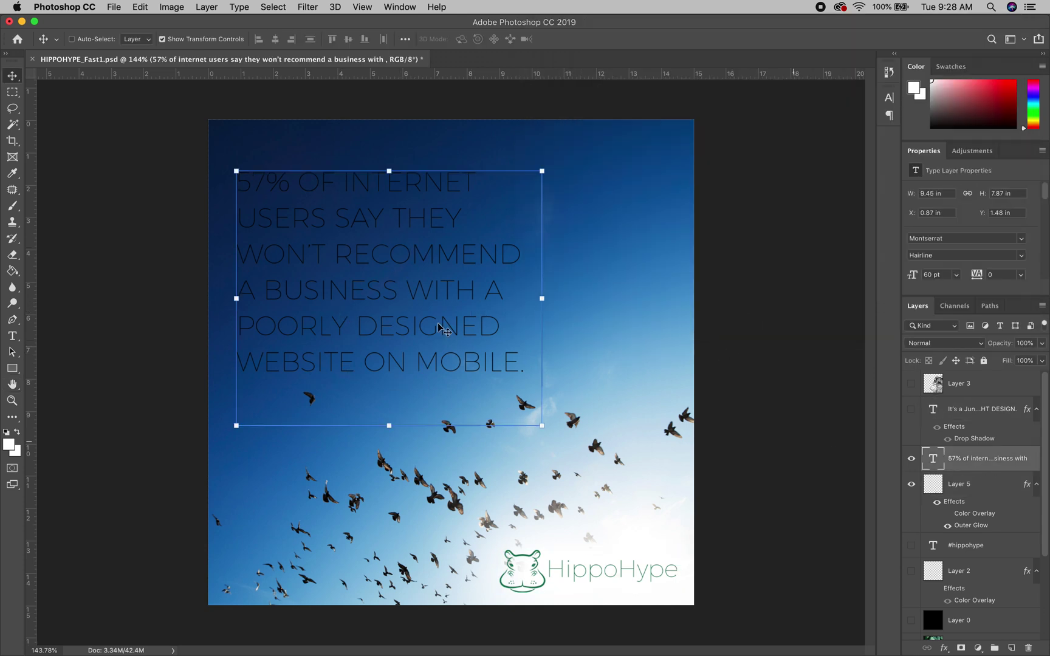
{"action": "left_click", "coordinate": [11, 340]}
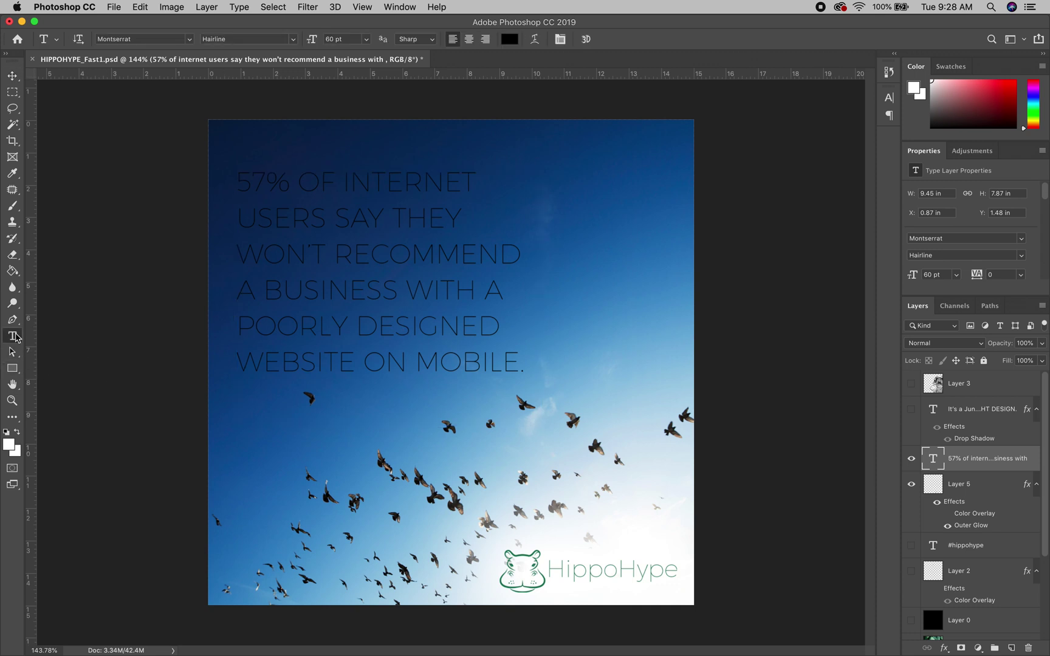
{"action": "left_click", "coordinate": [512, 39]}
{"action": "left_click_drag", "start_coordinate": [735, 478], "coordinate": [708, 454]}
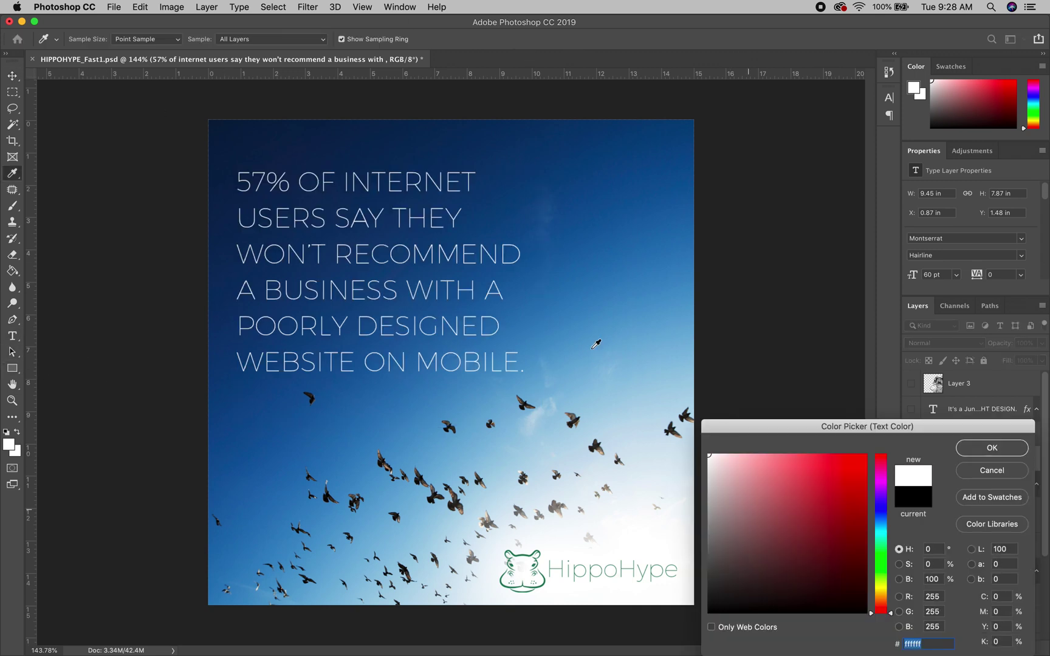
{"action": "left_click", "coordinate": [983, 448]}
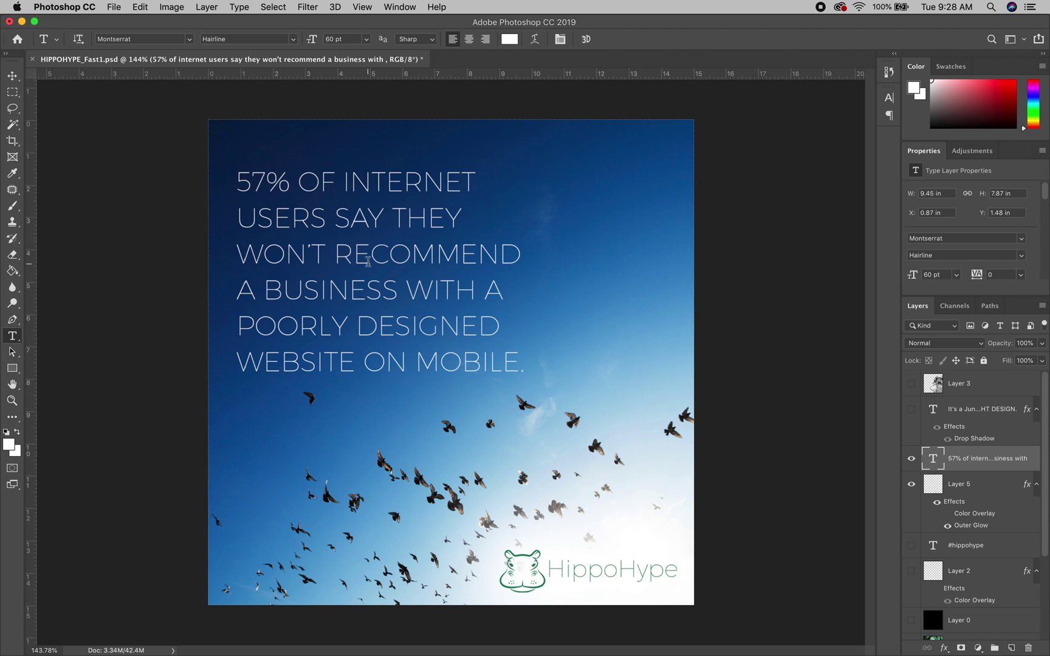
Examine the earlier "0.05 seconds" graphic in the blog's website statistics archive for its text emphasis, and return to Photoshop
{"action": "key", "text": "super+Tab"}
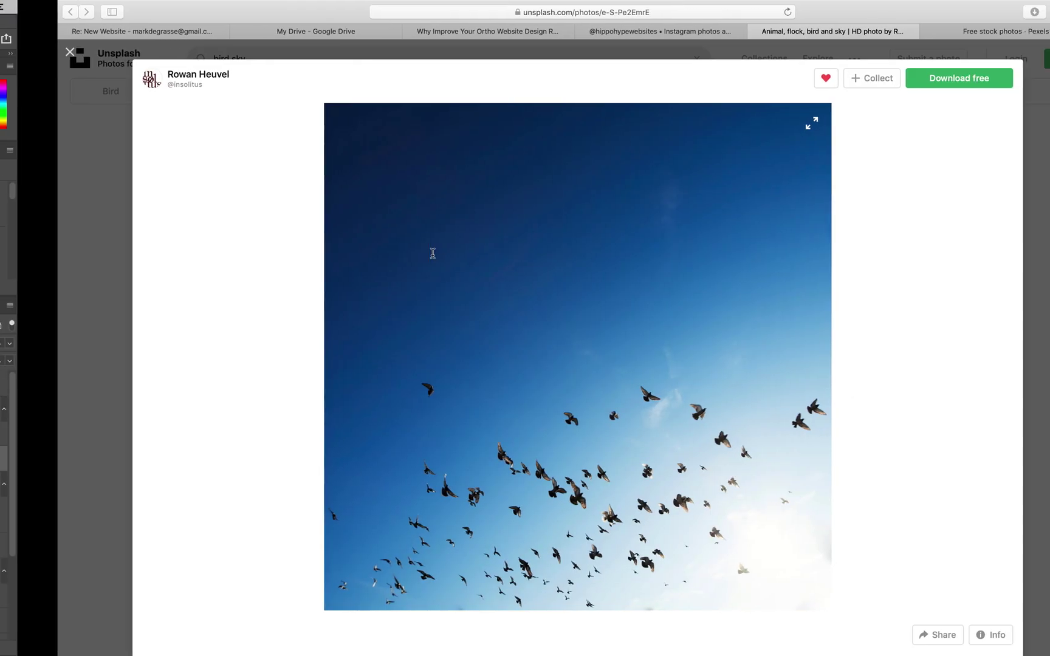
{"action": "left_click", "coordinate": [424, 26]}
{"action": "left_click", "coordinate": [12, 11]}
{"action": "scroll", "coordinate": [597, 367], "scroll_direction": "up", "scroll_amount": 7}
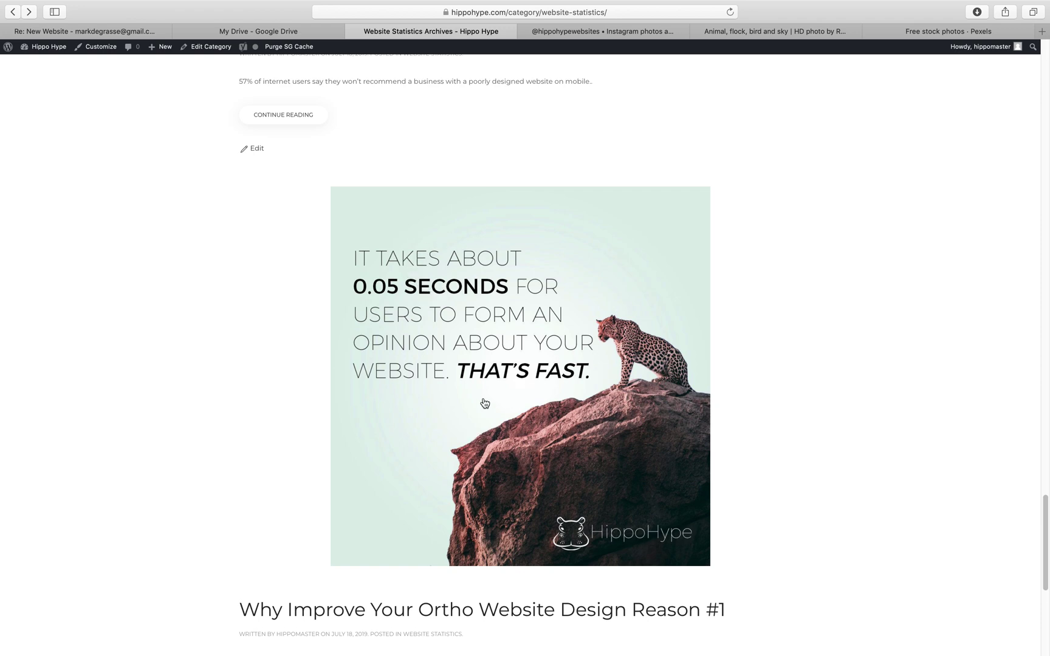
{"action": "key", "text": "super+Tab"}
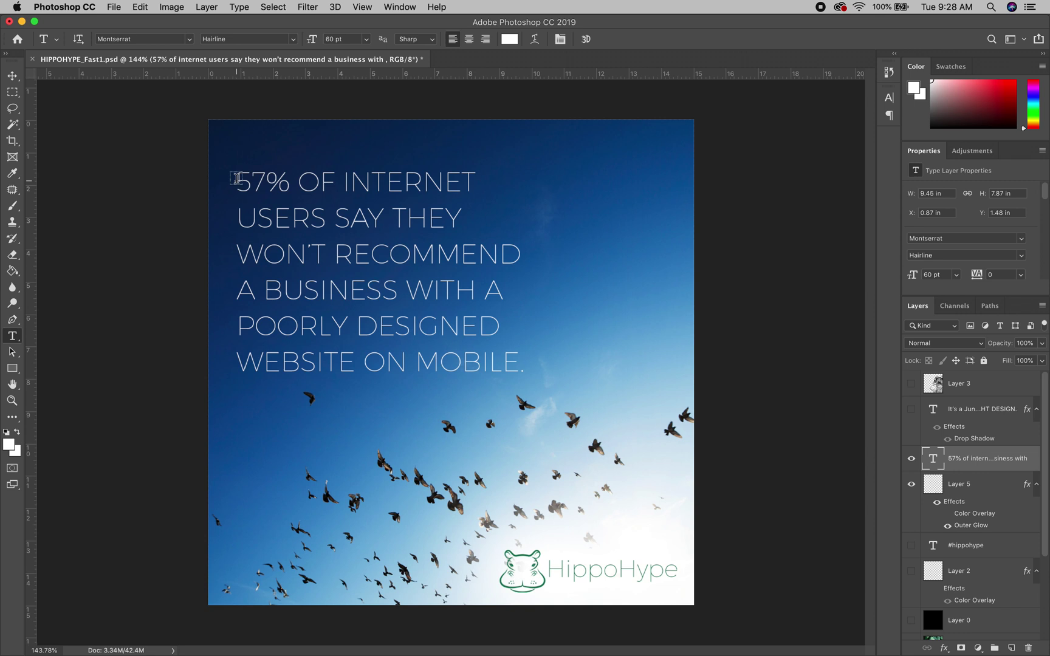
Set the words "57% OF INTERNET USERS" in the headline to the Bold font style
{"action": "left_click_drag", "start_coordinate": [238, 180], "coordinate": [326, 216]}
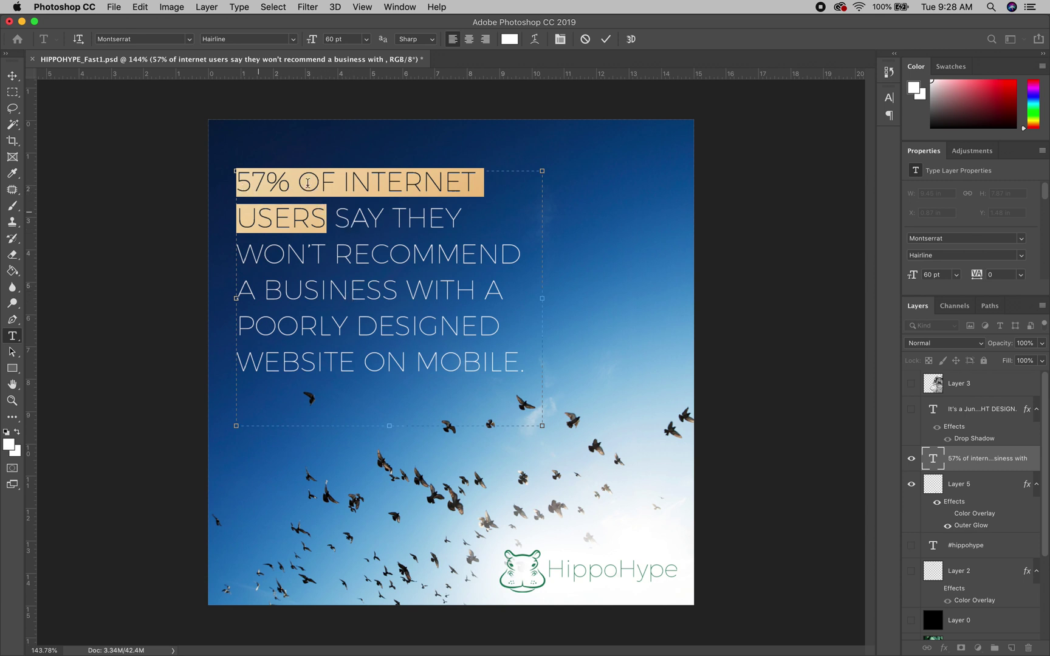
{"action": "left_click", "coordinate": [293, 38]}
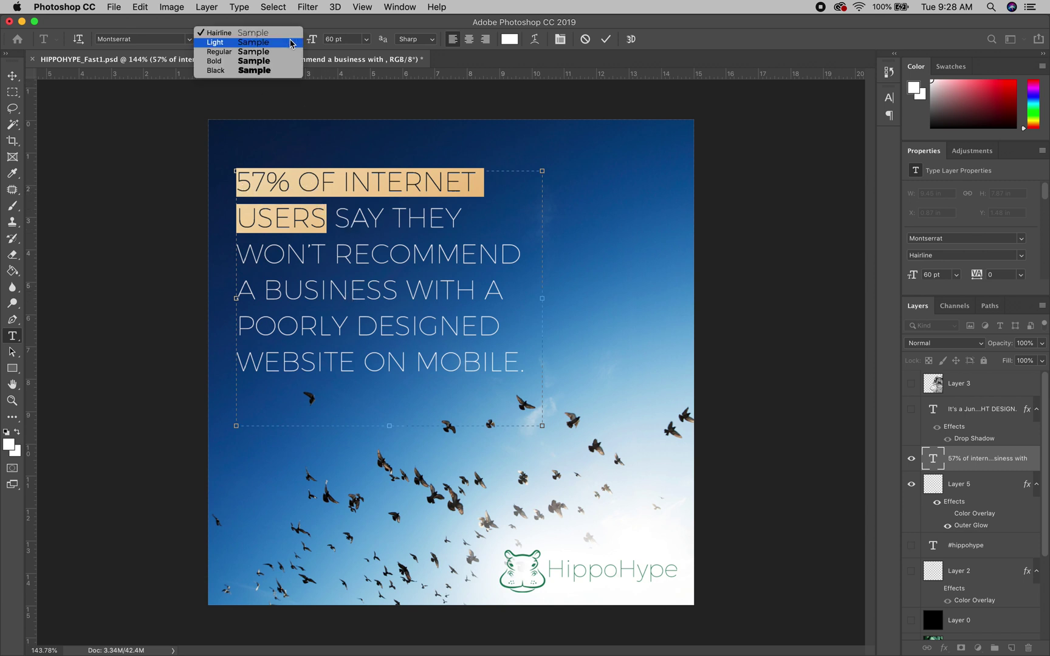
{"action": "left_click", "coordinate": [265, 61]}
{"action": "left_click", "coordinate": [357, 253]}
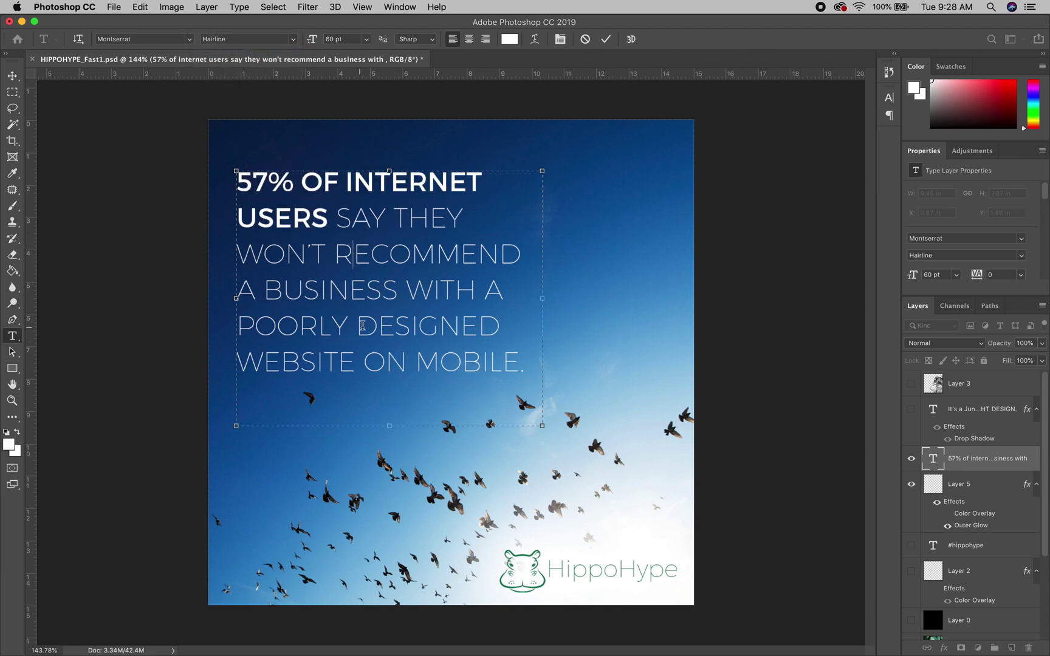
Set the words "POORLY DESIGNED WEBSITE" to the Regular font style and narrow the headline's text box to about 9.2 in
{"action": "left_click_drag", "start_coordinate": [240, 323], "coordinate": [349, 361]}
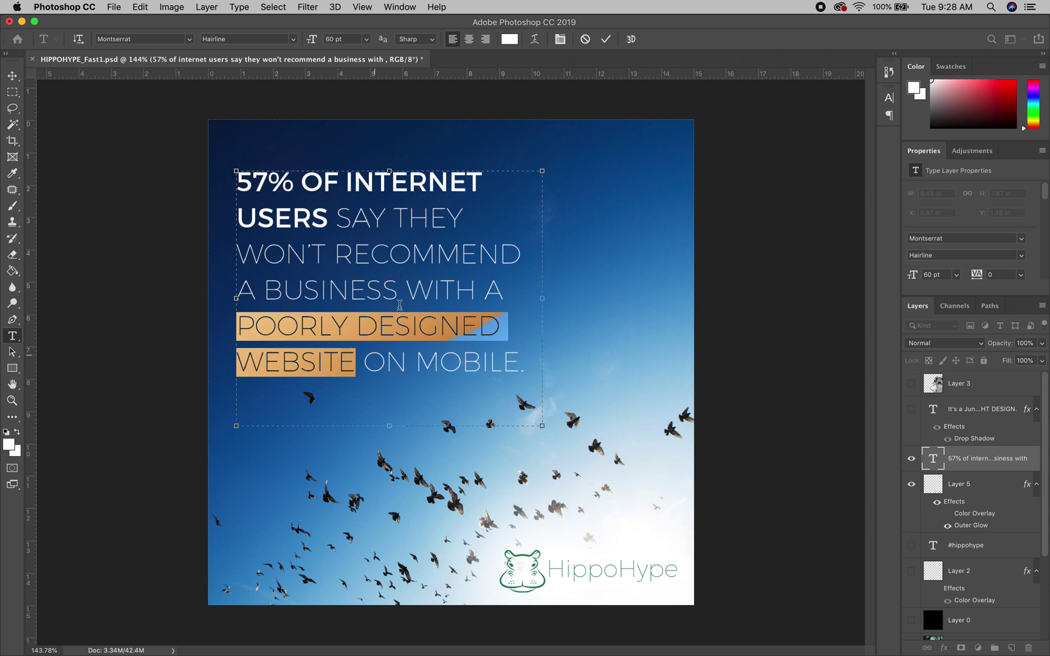
{"action": "left_click", "coordinate": [291, 40]}
{"action": "left_click", "coordinate": [271, 52]}
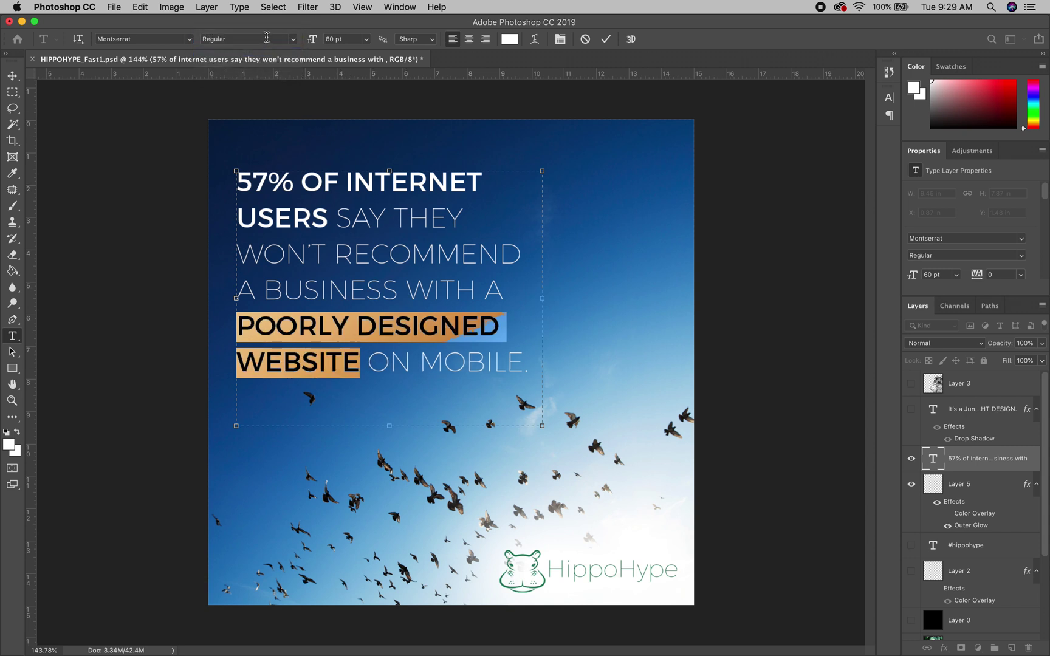
{"action": "left_click", "coordinate": [376, 365]}
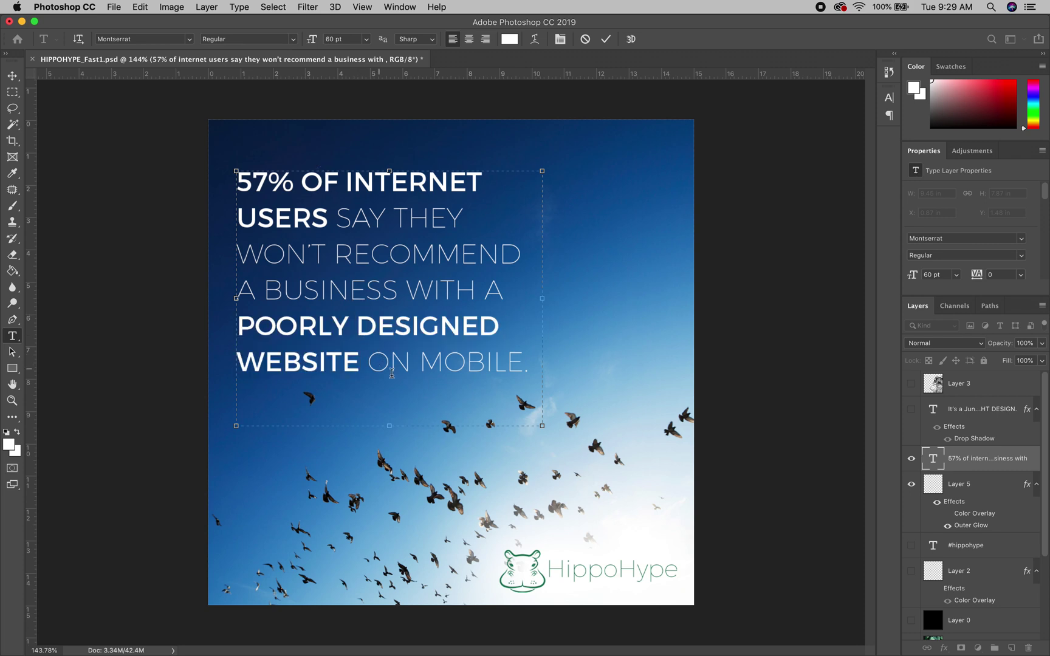
{"action": "mouse_move", "coordinate": [542, 298]}
{"action": "left_mouse_down"}
{"action": "mouse_move", "coordinate": [493, 302]}
{"action": "mouse_move", "coordinate": [535, 304]}
{"action": "left_mouse_up"}
{"action": "left_click", "coordinate": [12, 92]}
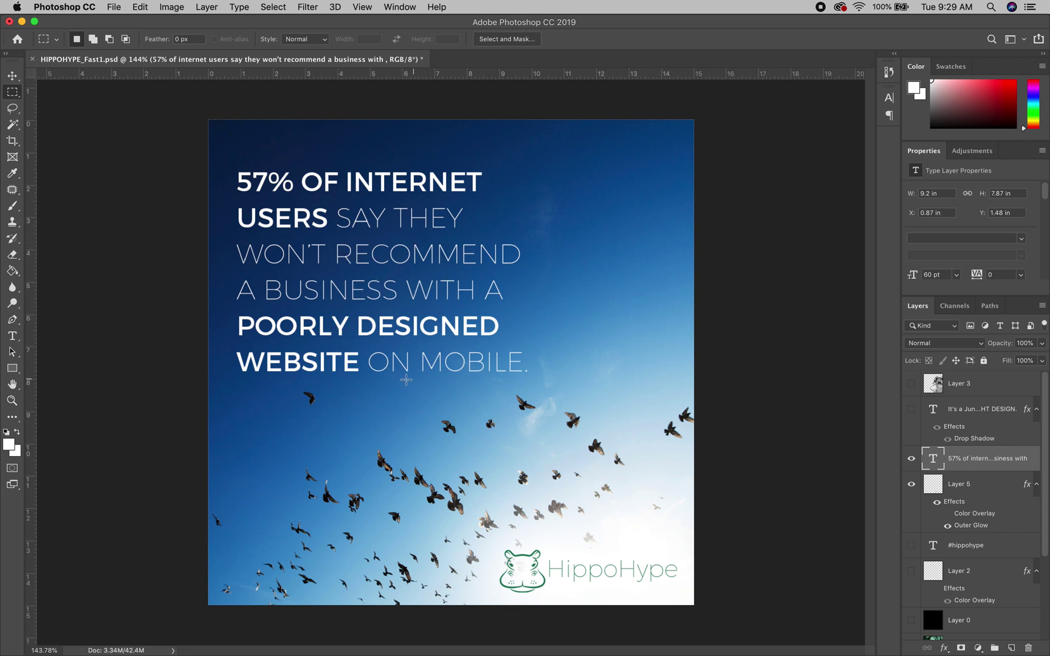
{"action": "left_click", "coordinate": [114, 7]}
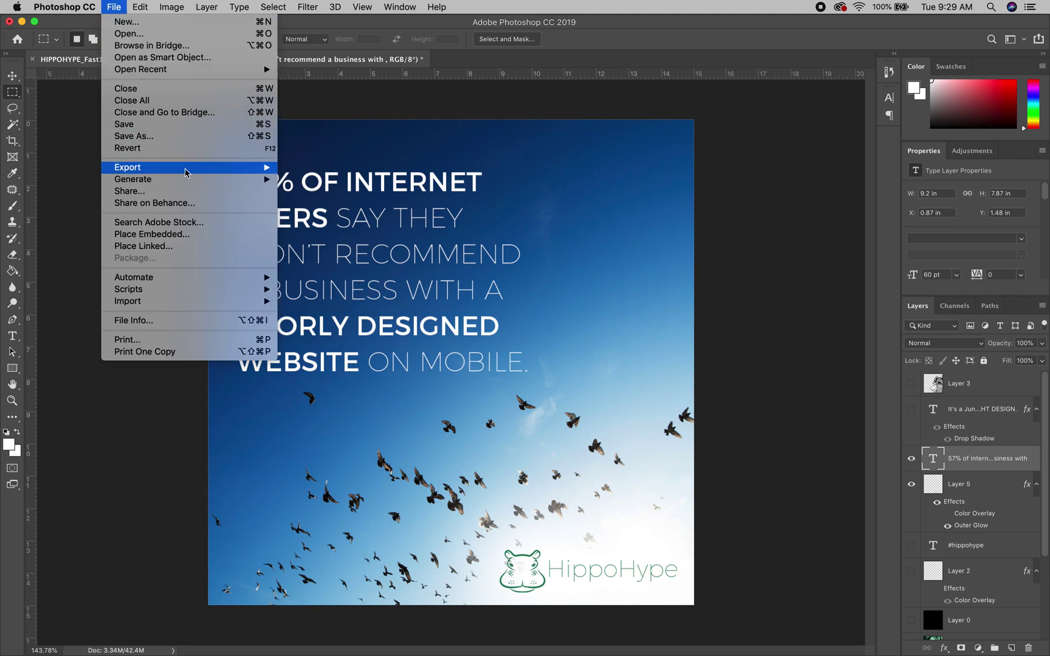
{"action": "mouse_move", "coordinate": [185, 170]}
{"action": "left_click", "coordinate": [361, 220]}
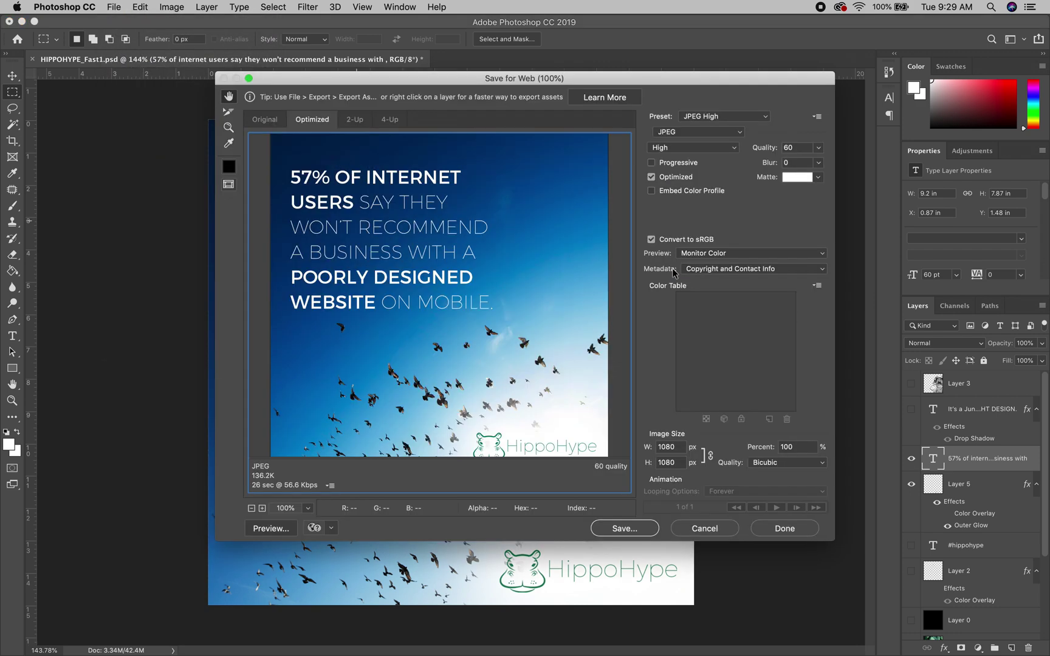
{"action": "left_click", "coordinate": [704, 528]}
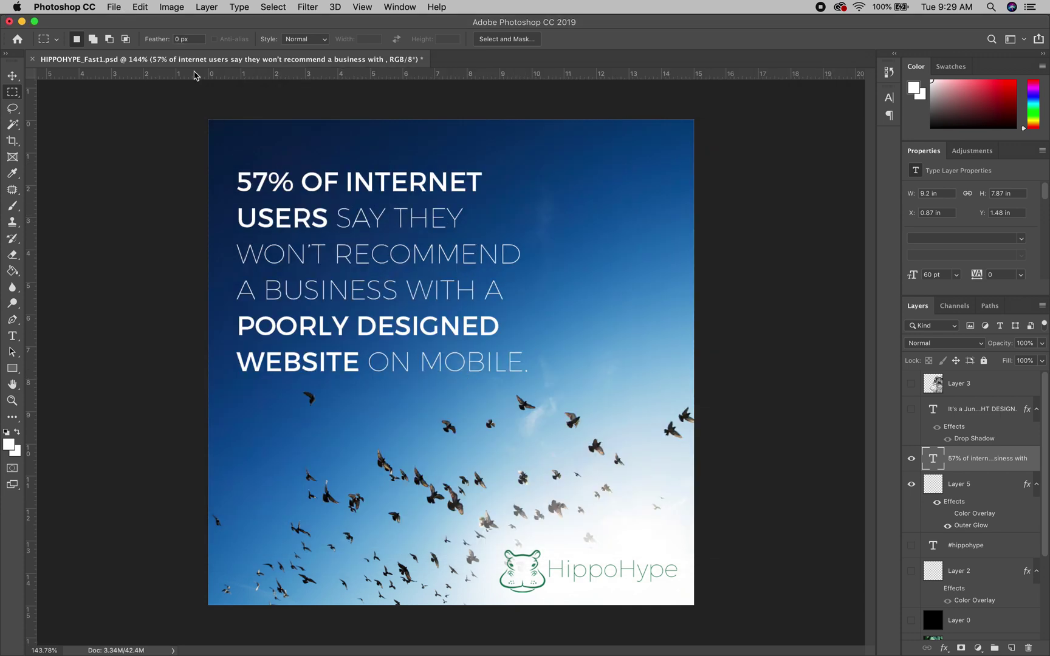
Start a Save for Web export of the 57% graphic with the JPEG High preset at 1080 x 1080 px and proceed to saving
{"action": "left_click", "coordinate": [113, 7]}
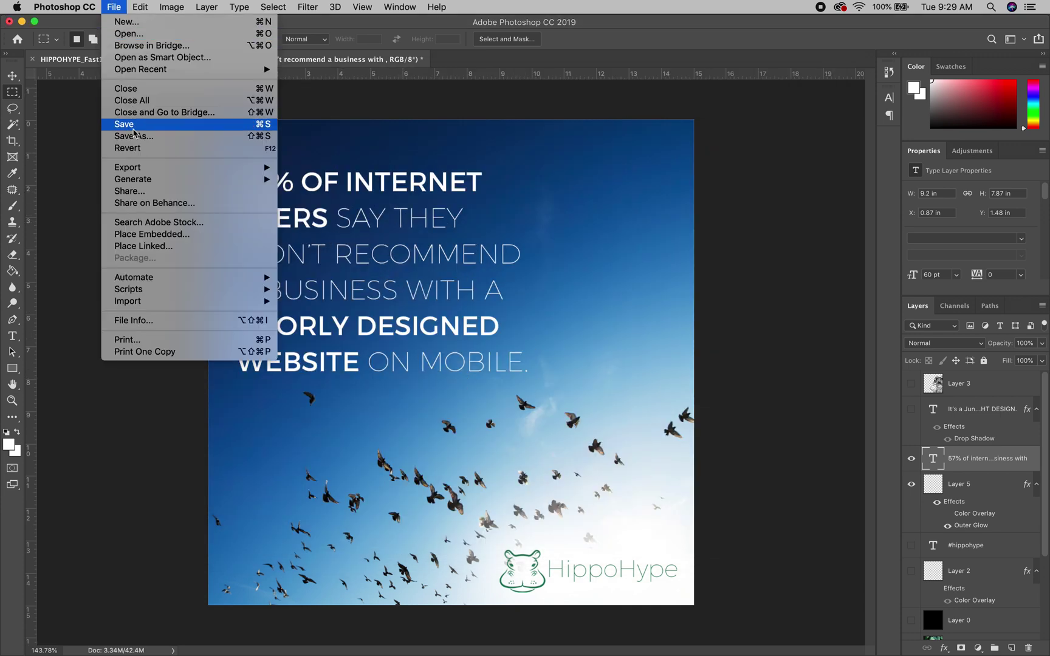
{"action": "mouse_move", "coordinate": [142, 168]}
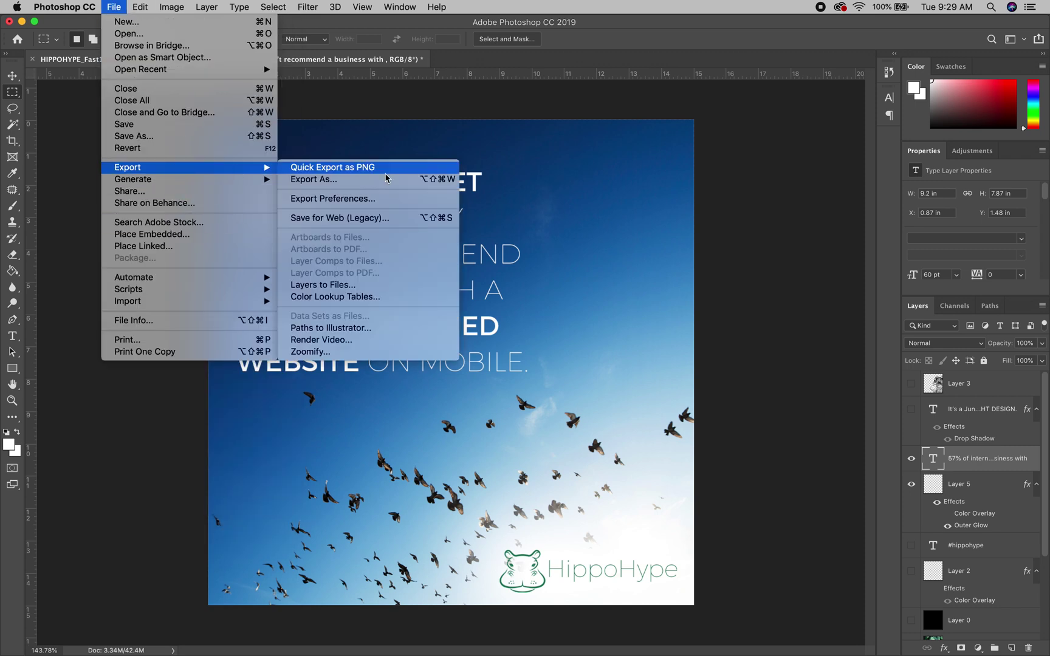
{"action": "left_click", "coordinate": [359, 220]}
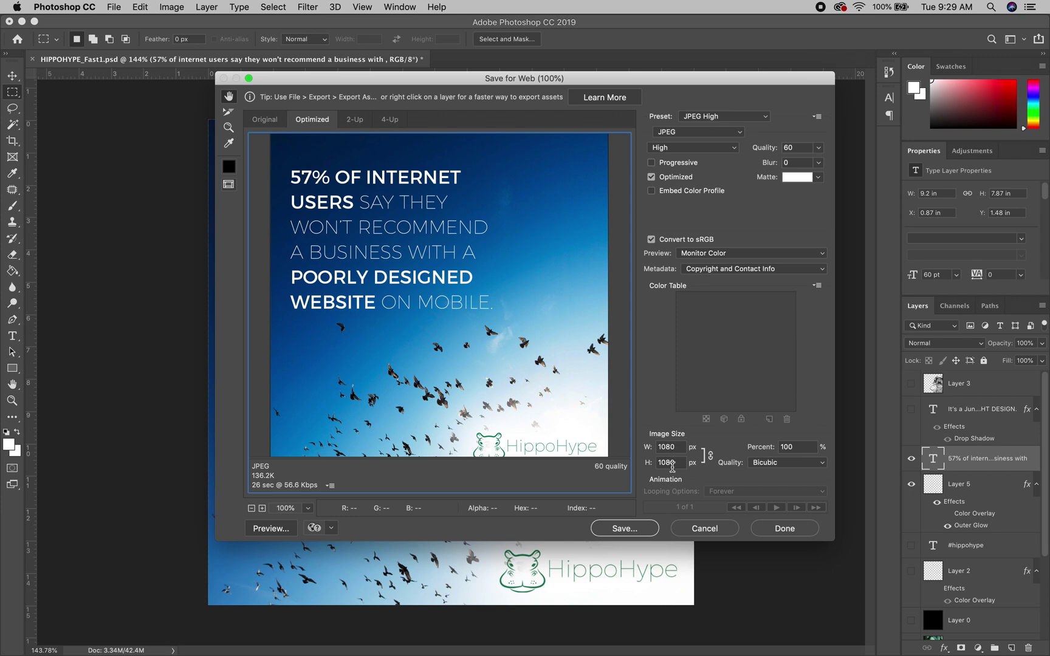
{"action": "left_click", "coordinate": [625, 528]}
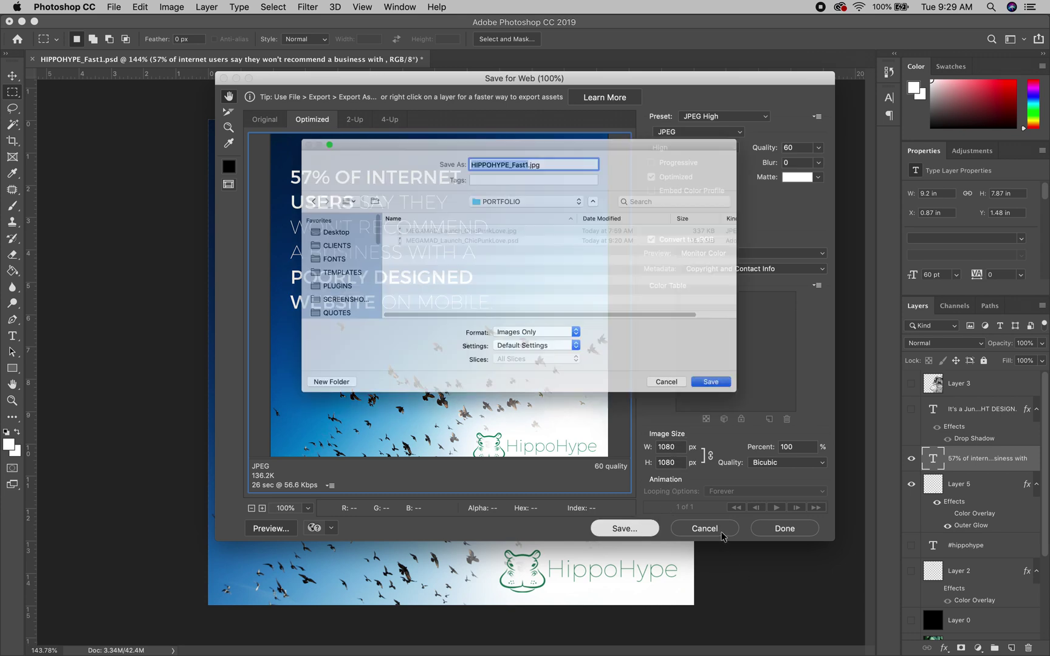
Set the export destination to the SOCIAL folder inside CLIENTS > HIPPO HYPE, sorting the HIPPO HYPE folder by date modified
{"action": "left_click", "coordinate": [594, 195]}
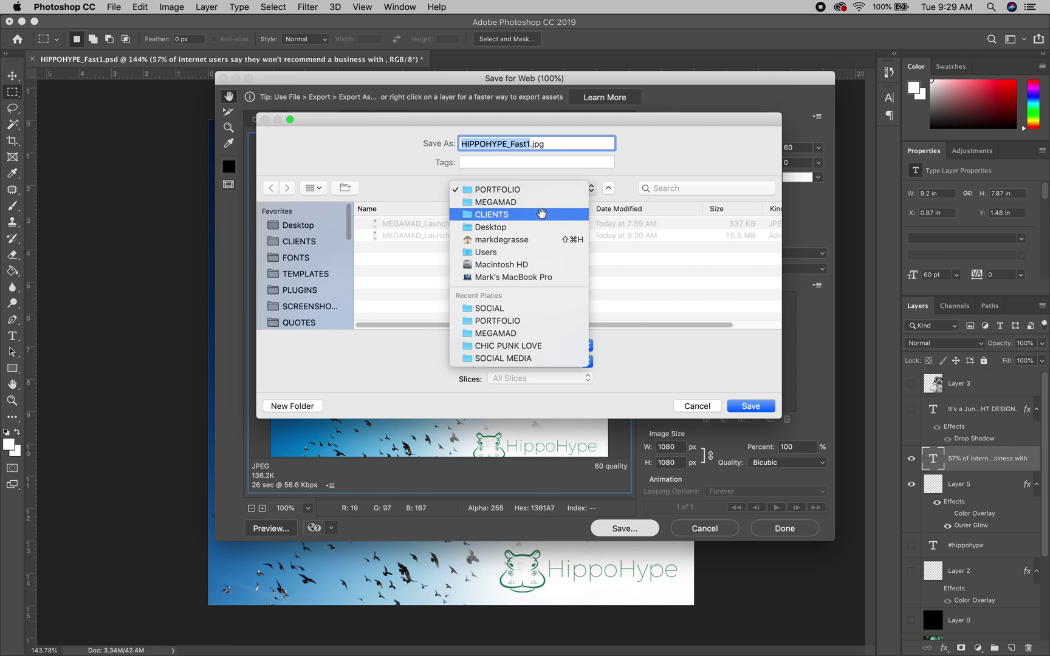
{"action": "left_click", "coordinate": [458, 314]}
{"action": "scroll", "coordinate": [433, 296], "scroll_direction": "down", "scroll_amount": 15}
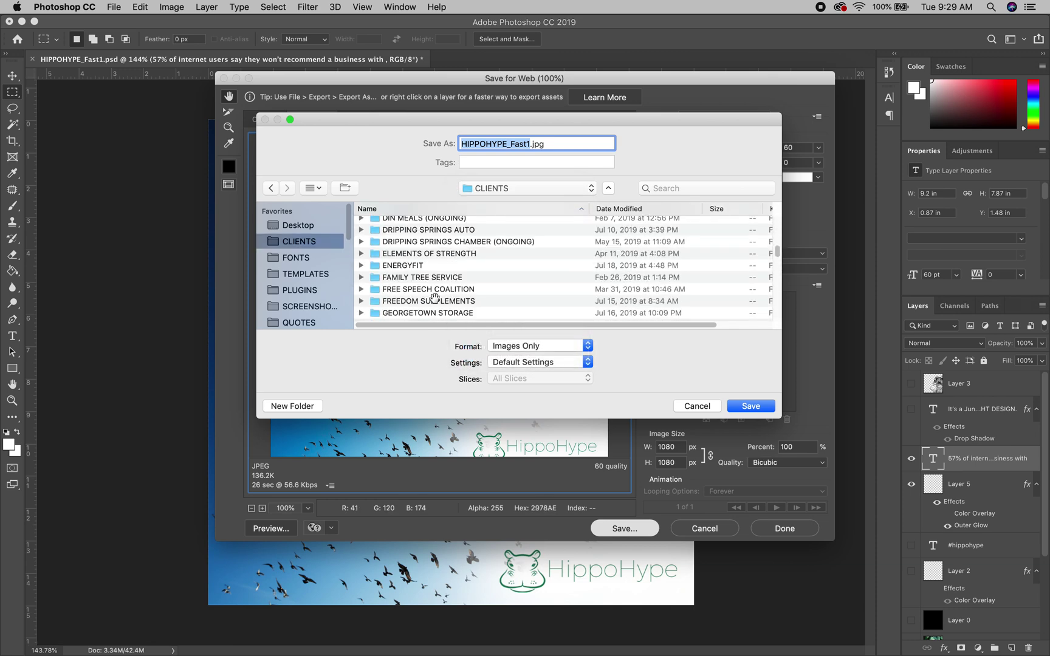
{"action": "scroll", "coordinate": [434, 296], "scroll_direction": "down", "scroll_amount": 8}
{"action": "scroll", "coordinate": [433, 297], "scroll_direction": "up", "scroll_amount": 10}
{"action": "double_click", "coordinate": [418, 260]}
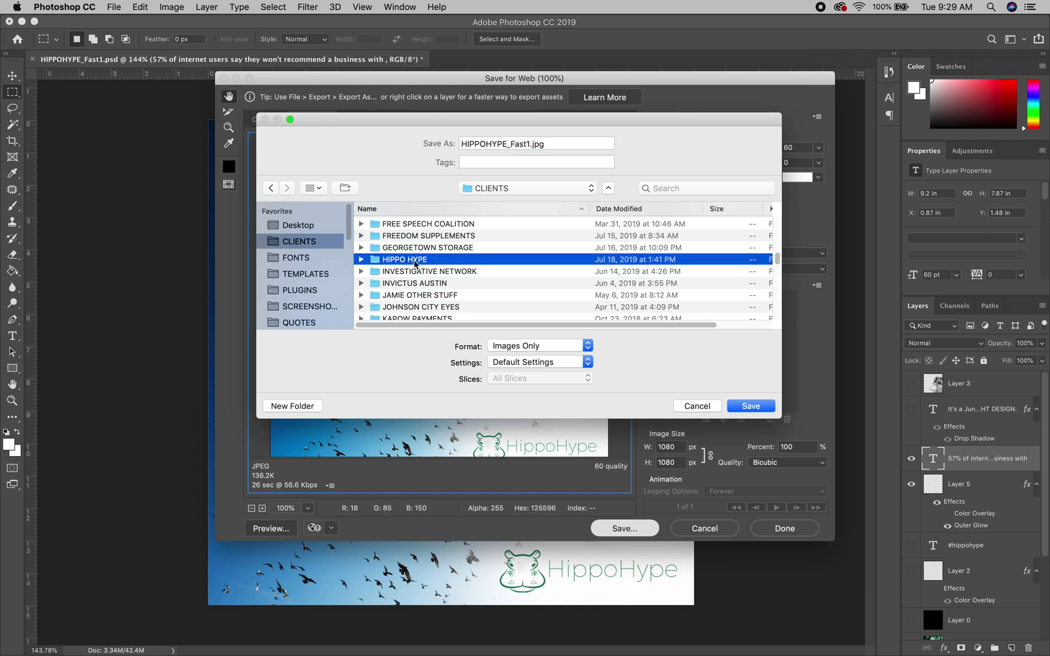
{"action": "left_click", "coordinate": [603, 209]}
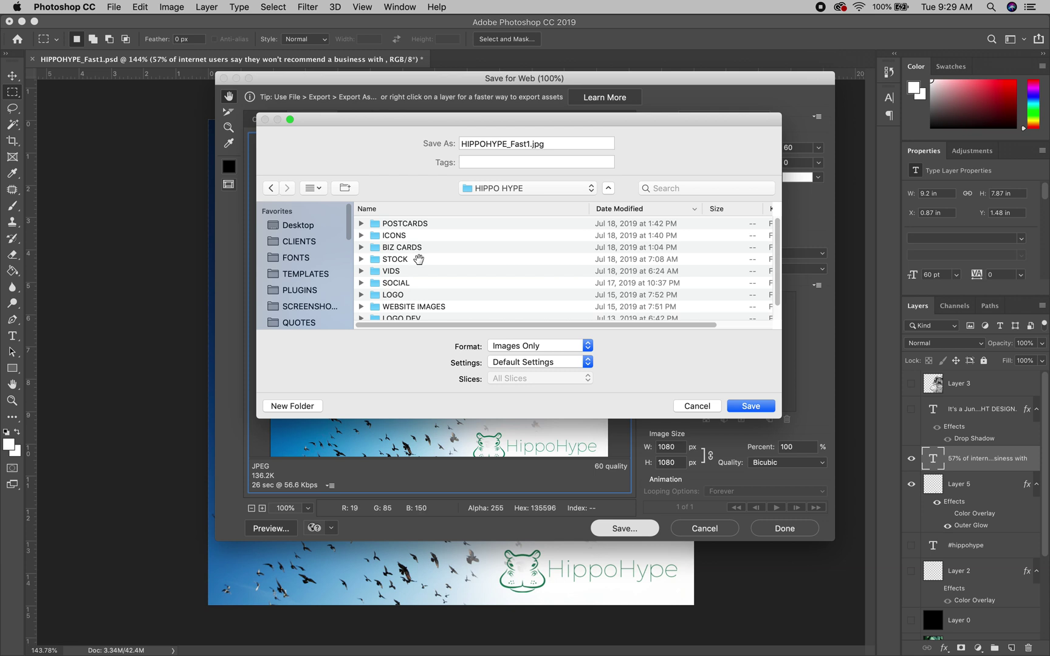
{"action": "double_click", "coordinate": [409, 284]}
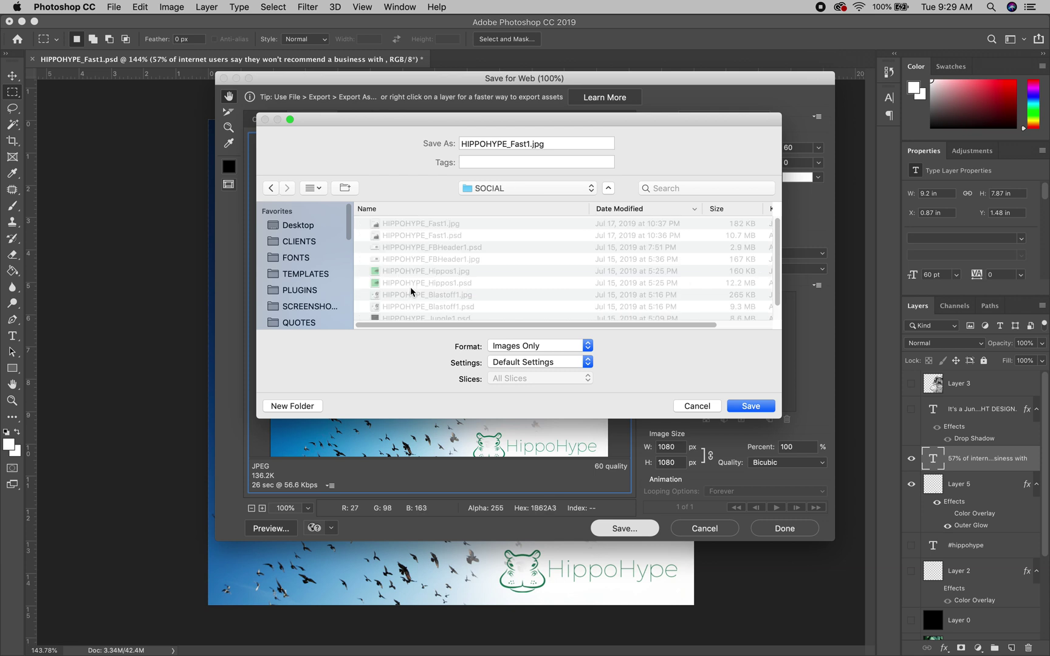
Name the exported image HIPPOHYPE_MobileStat1.jpg and save it
{"action": "double_click", "coordinate": [523, 144]}
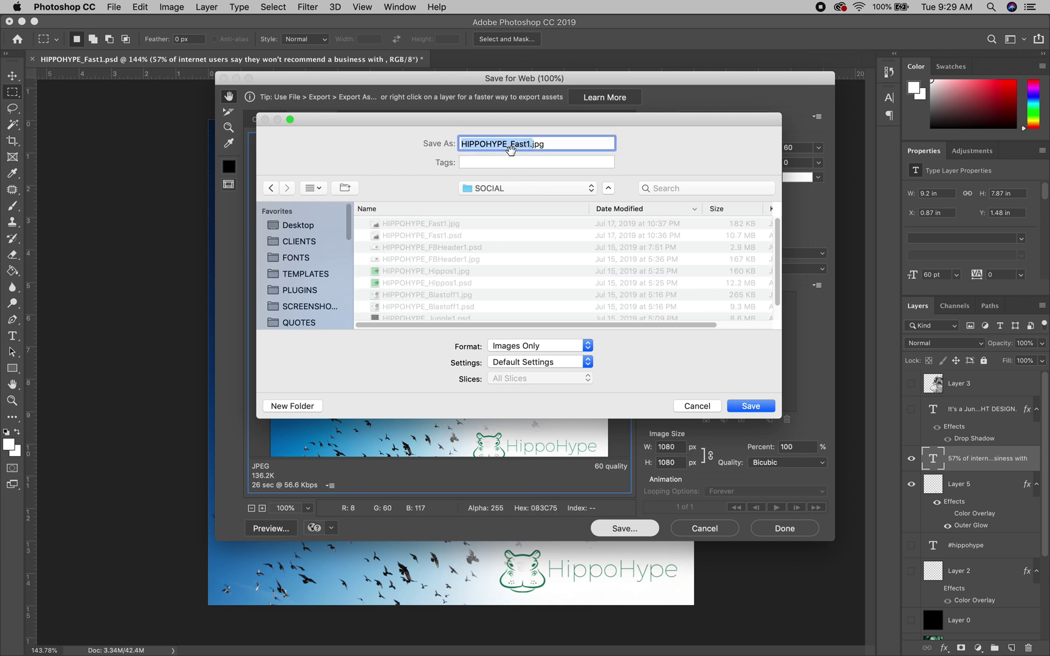
{"action": "left_click", "coordinate": [525, 144]}
{"action": "left_click_drag", "start_coordinate": [526, 145], "coordinate": [508, 144]}
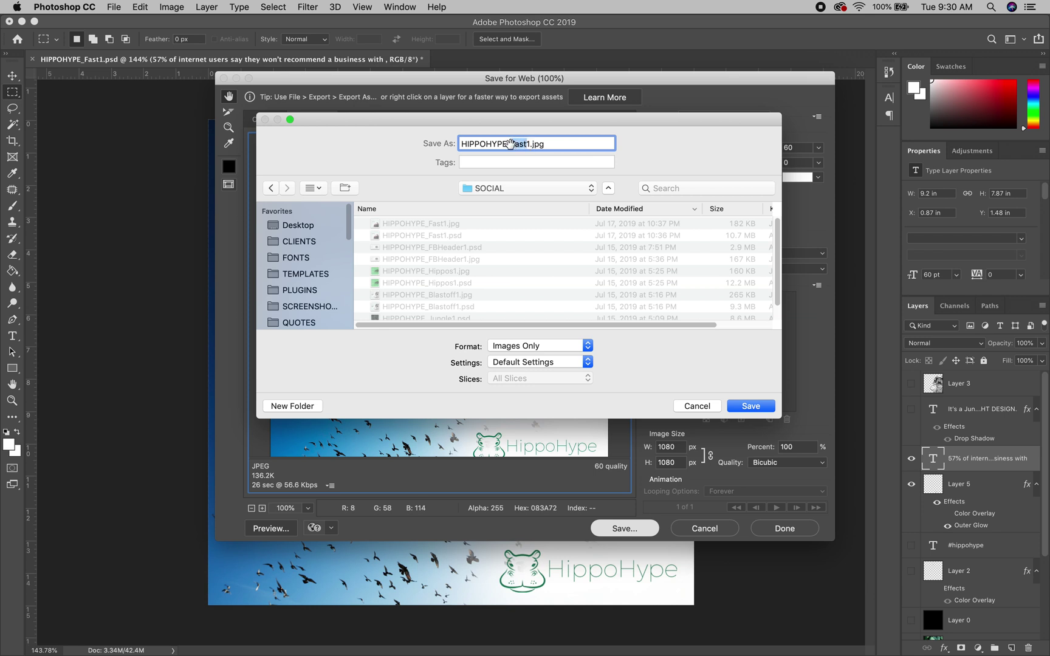
{"action": "key", "text": "BackSpace"}
{"action": "key", "text": "Delete"}
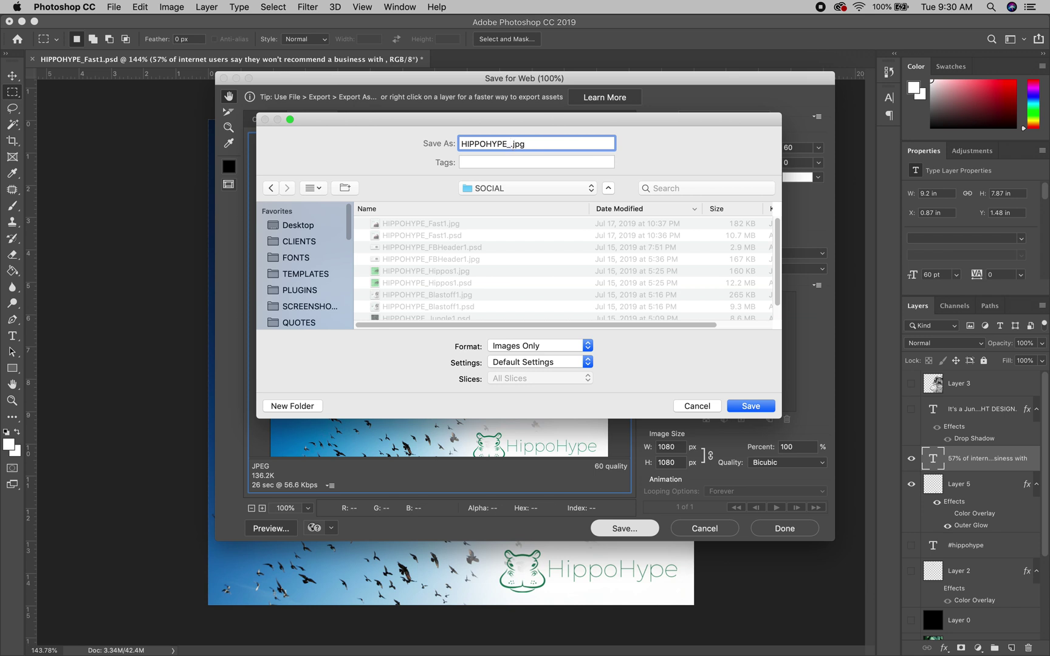
{"action": "type", "text": "MobileStat1"}
{"action": "key", "text": "Return"}
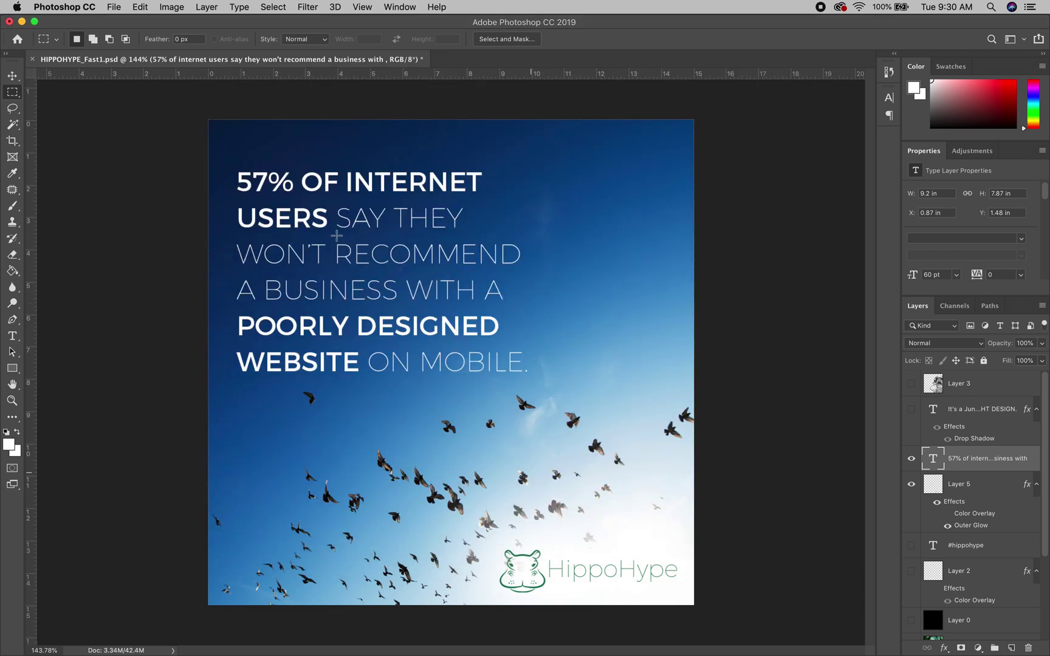